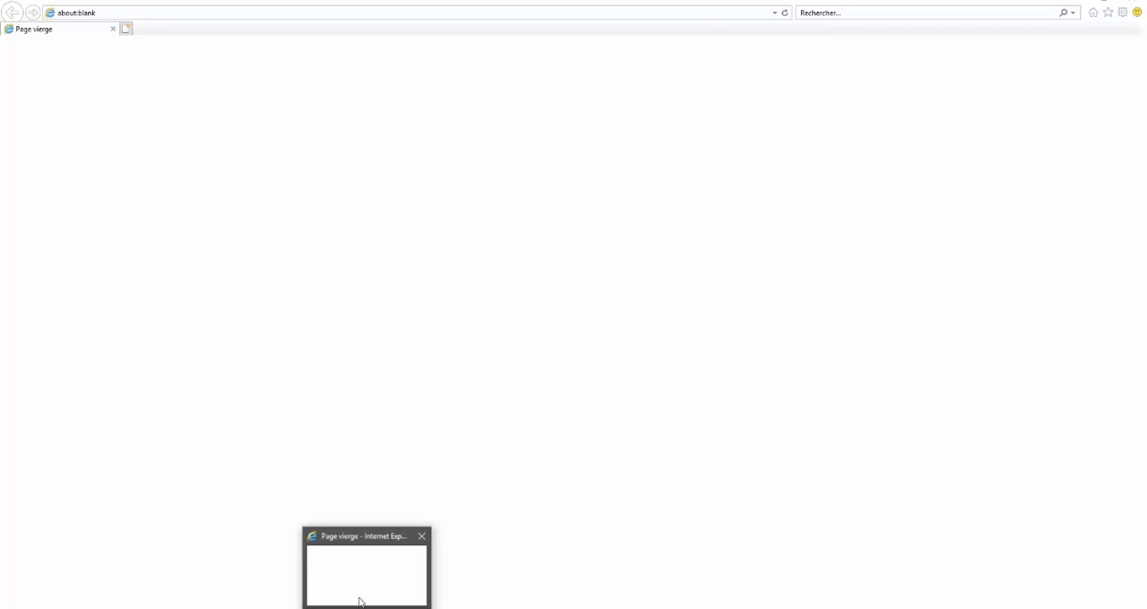
click(98, 13)
text(www.google.fr/)
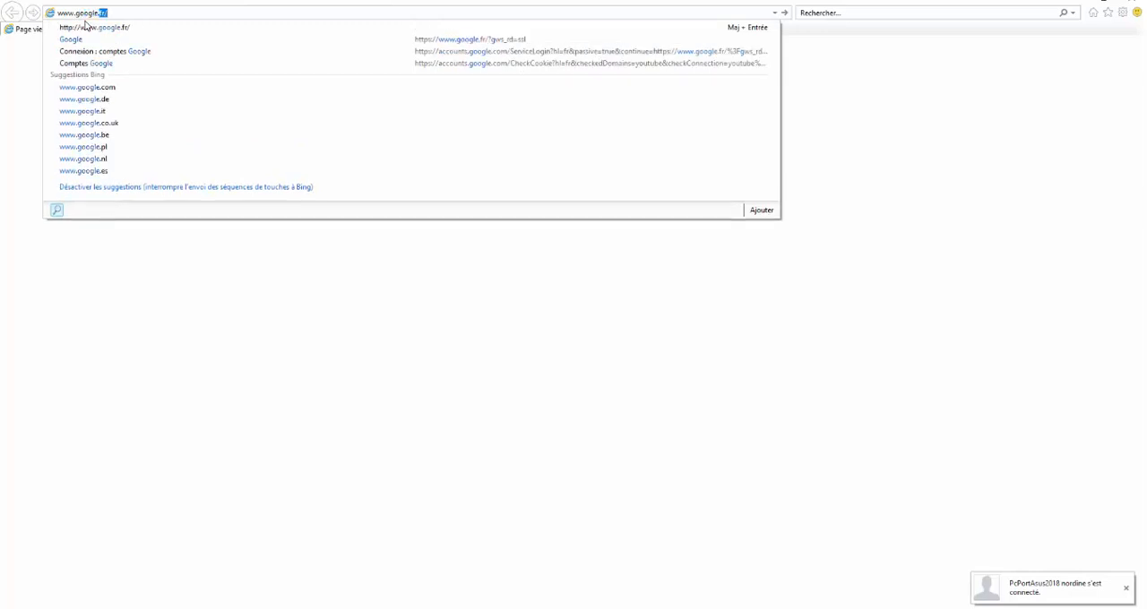
key(Return)
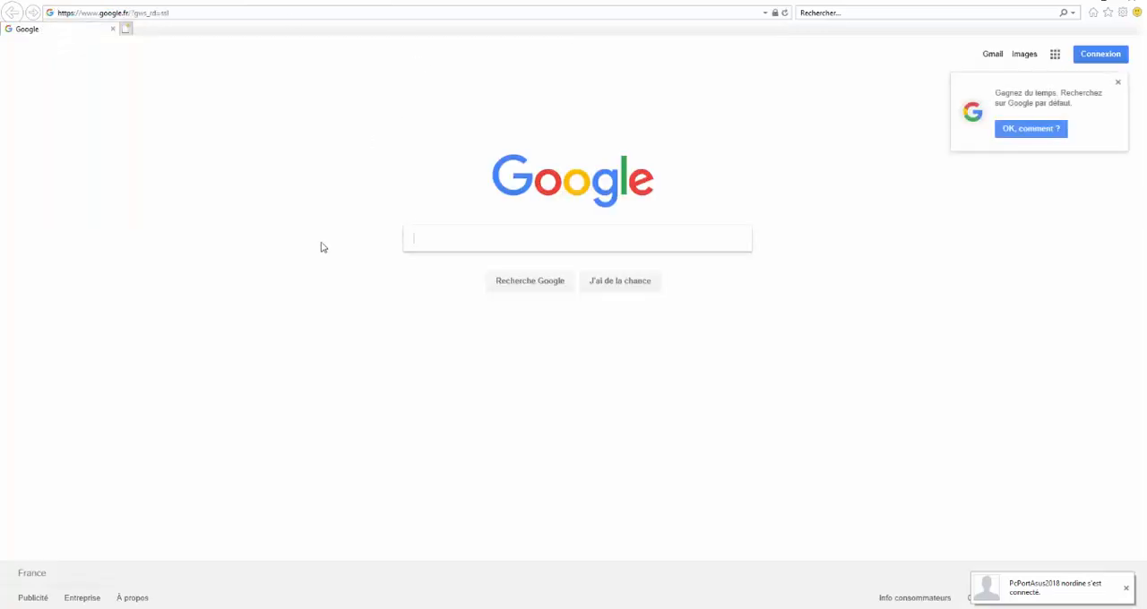
click(1117, 82)
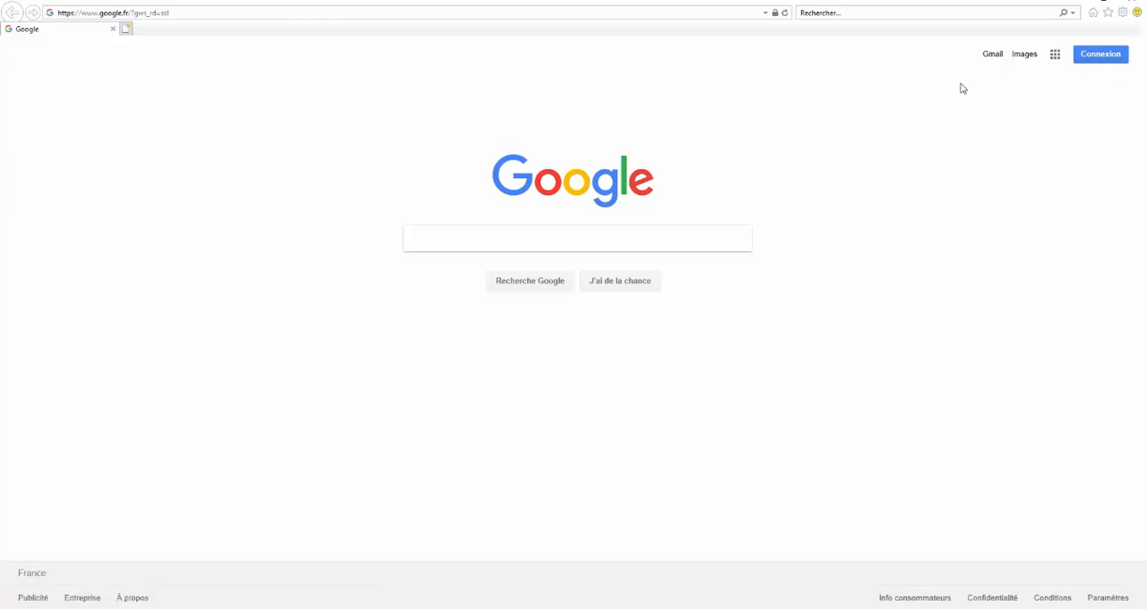
Sign in to Google with another account, entering its e-mail address and account password, and decline the ad settings notice
click(1101, 55)
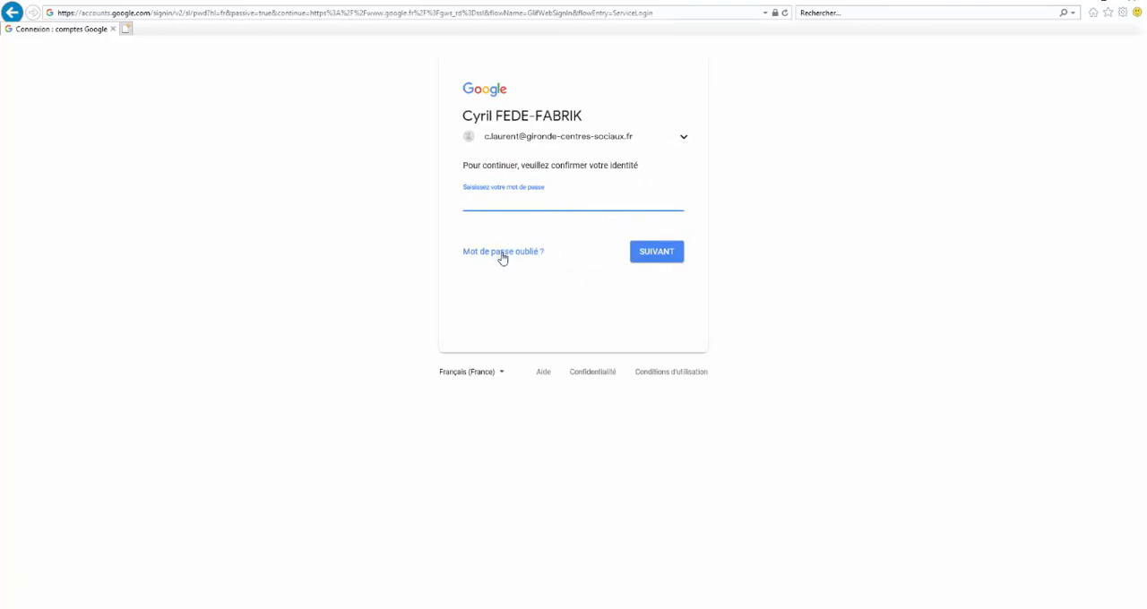
click(686, 140)
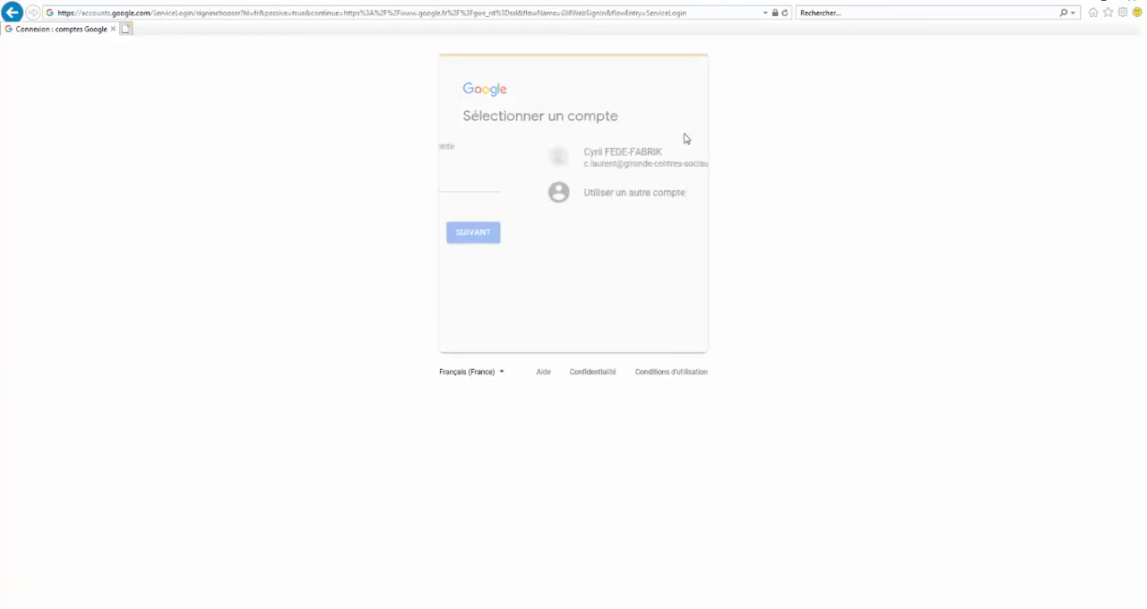
click(530, 197)
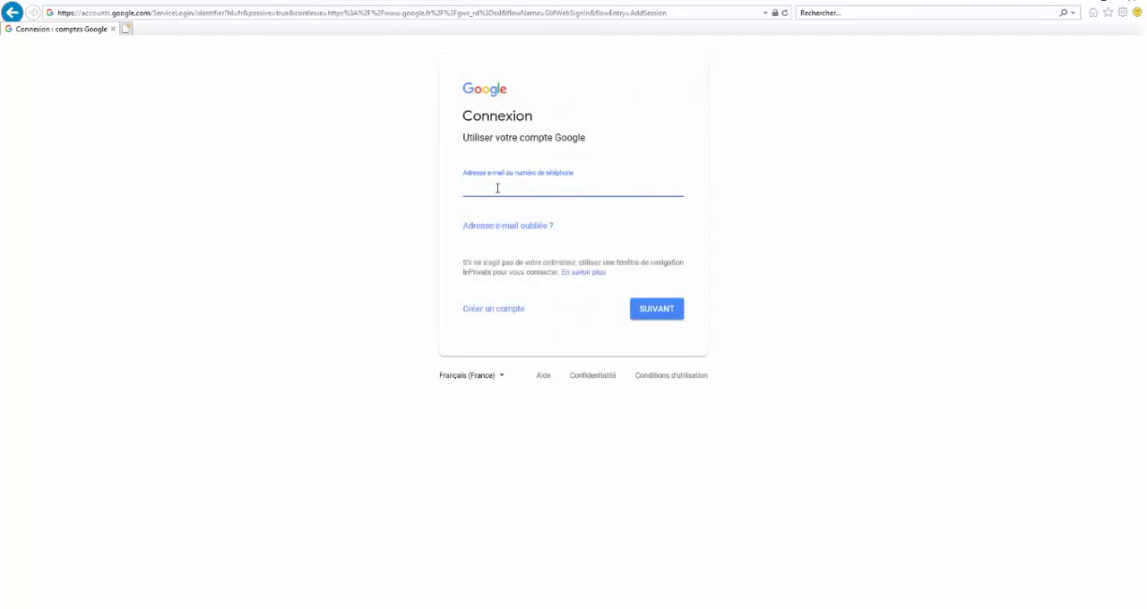
key(Return)
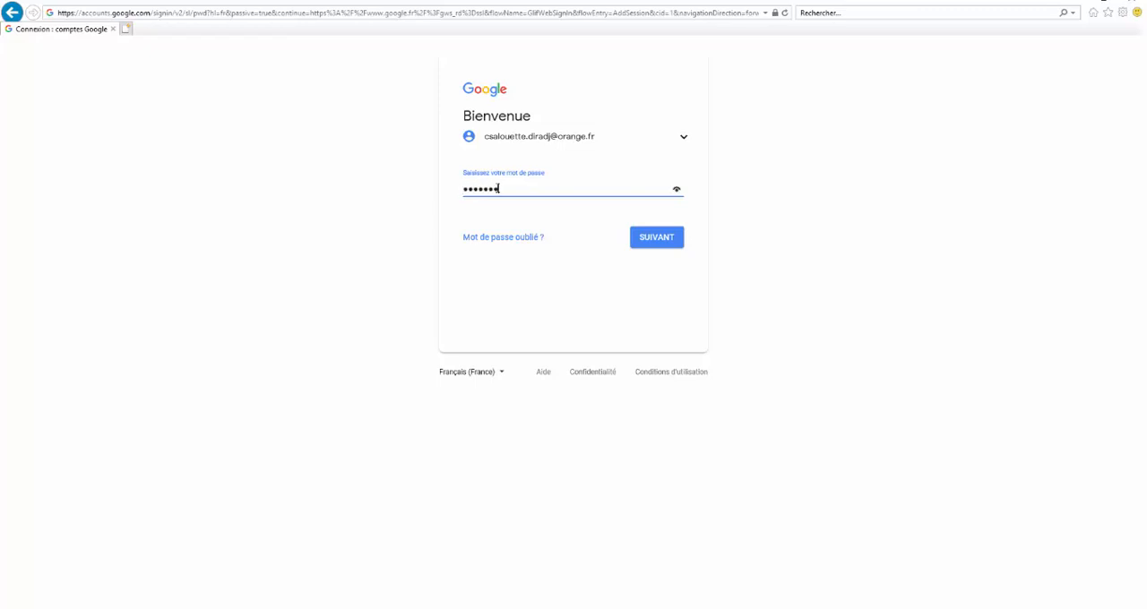
key(Return)
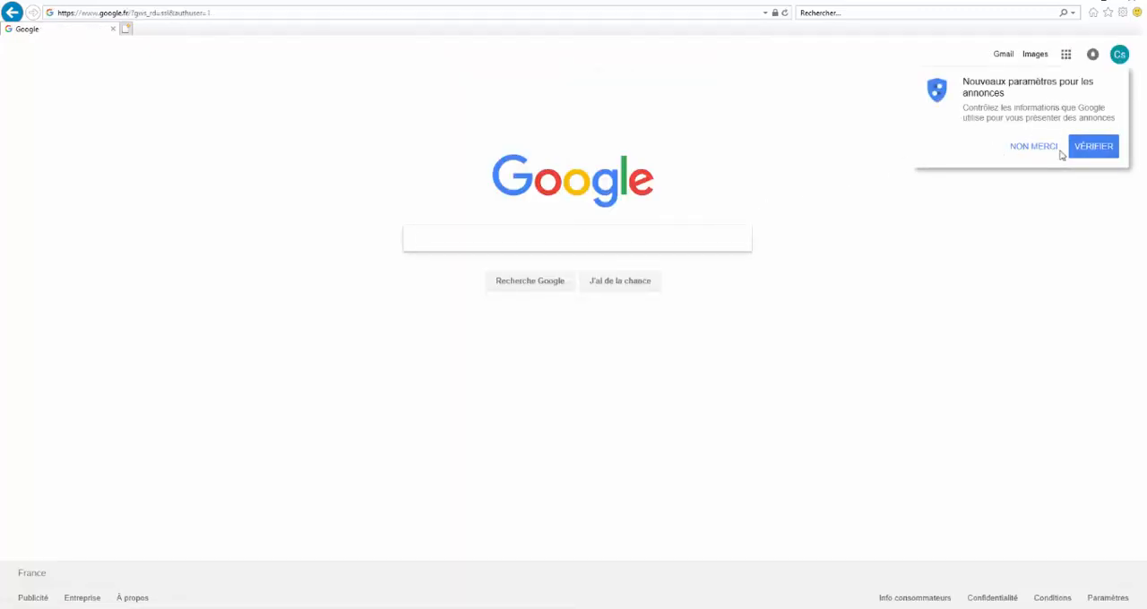
click(1031, 147)
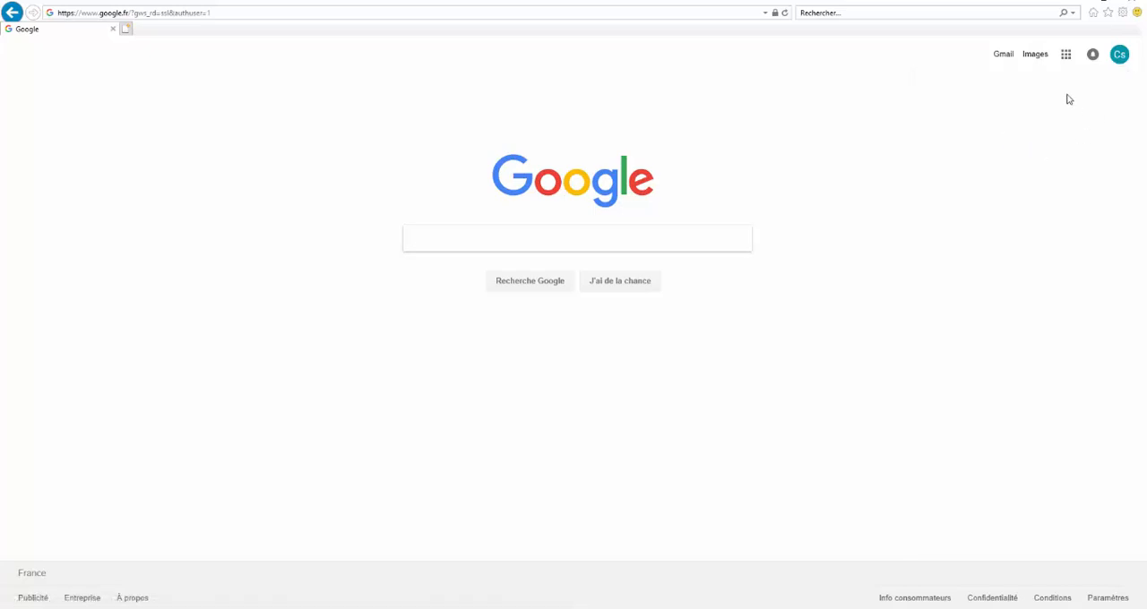
Check the signed-in account's name in the Google account details, then close them
click(1120, 58)
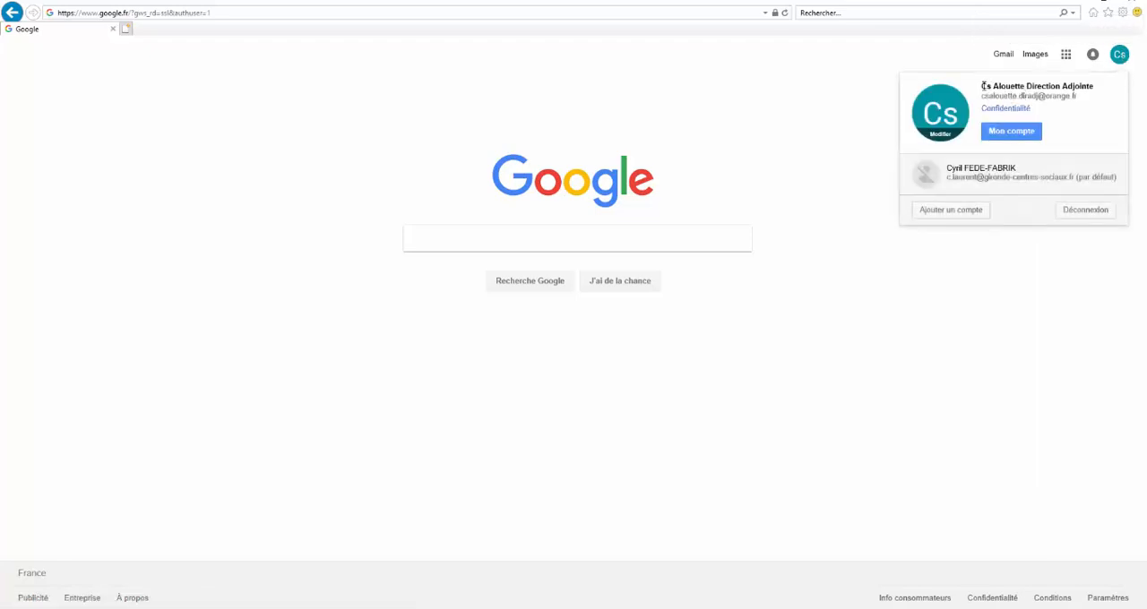
drag(984, 86, 1096, 87)
click(1107, 100)
click(810, 137)
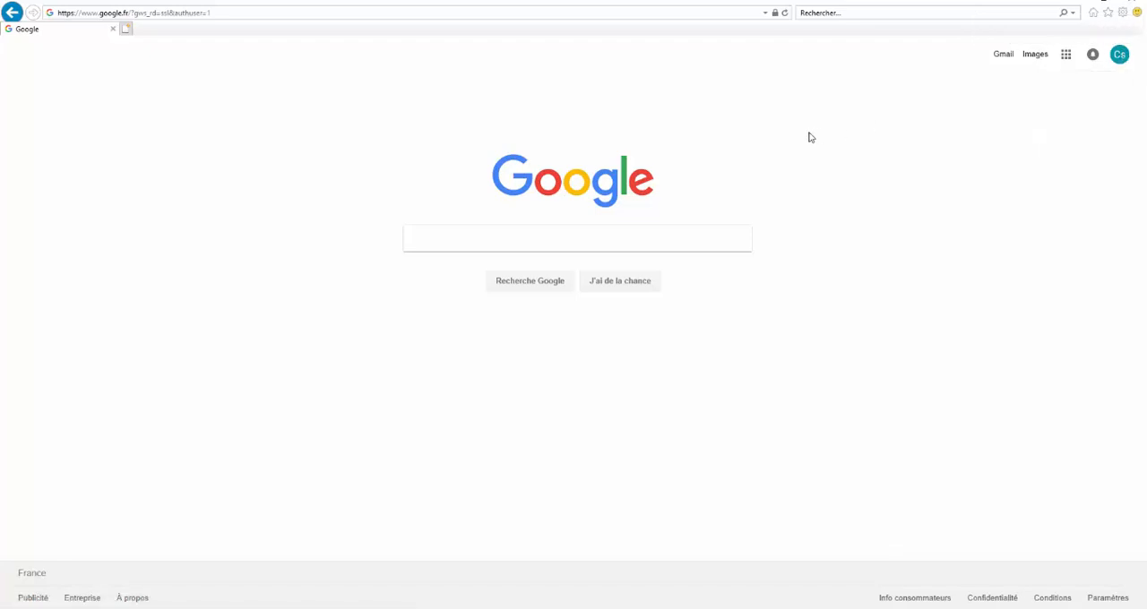
Open Google Agenda from the Google apps and add the page to the browser's Favoris folder
click(1065, 58)
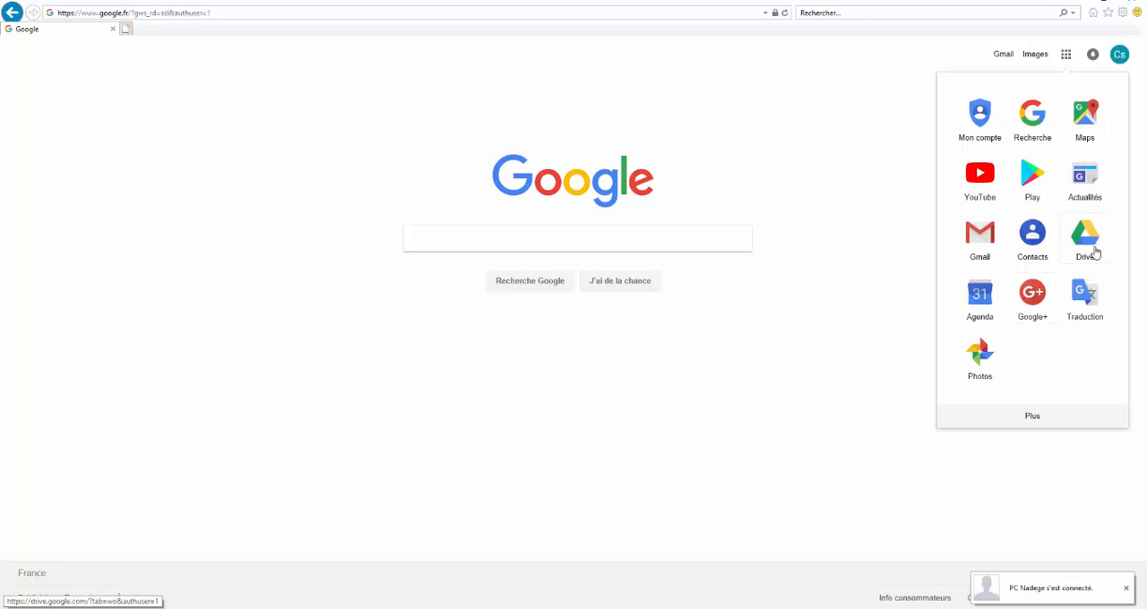
click(981, 306)
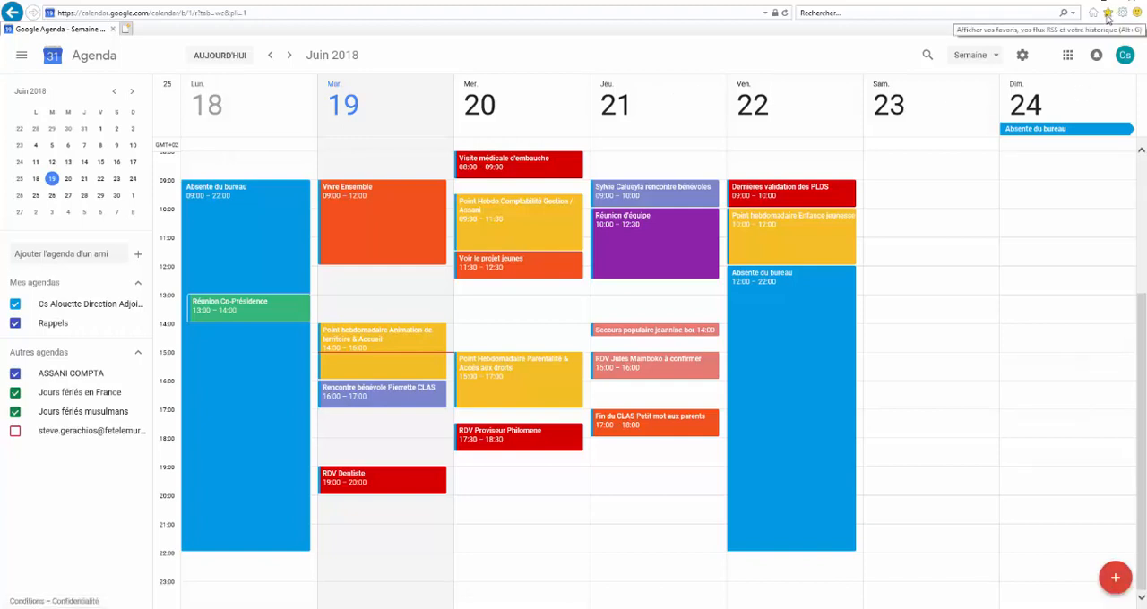
click(1107, 15)
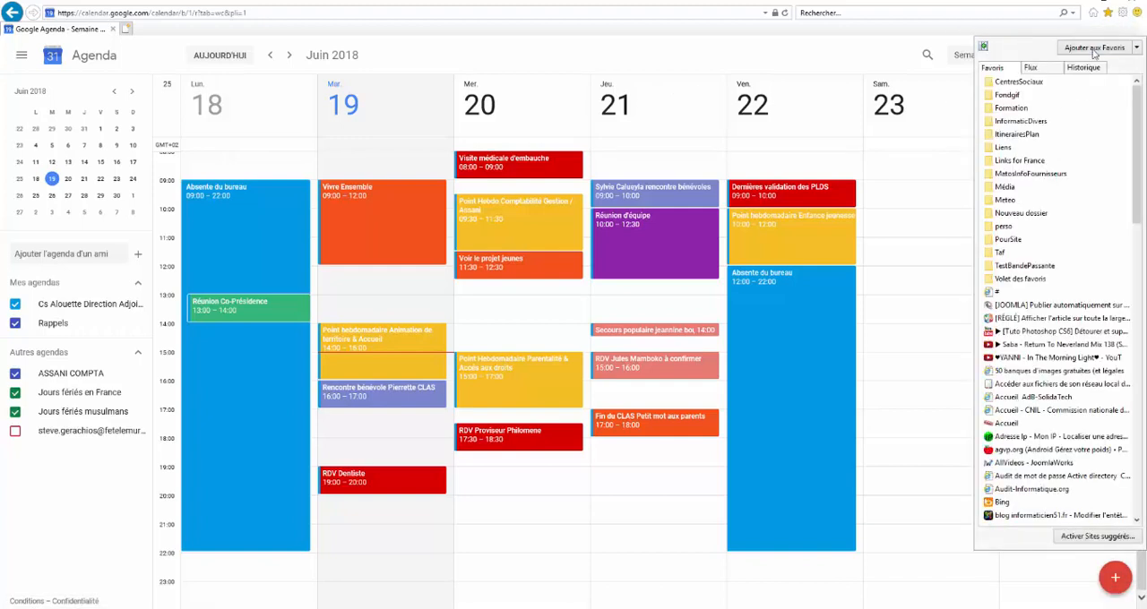
click(1092, 49)
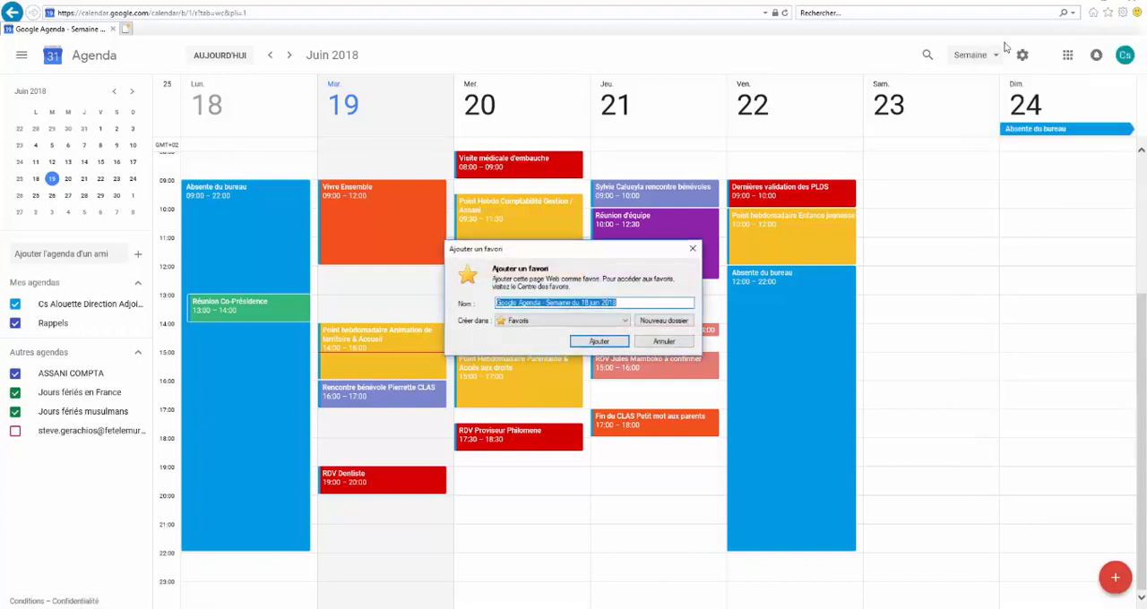
click(618, 341)
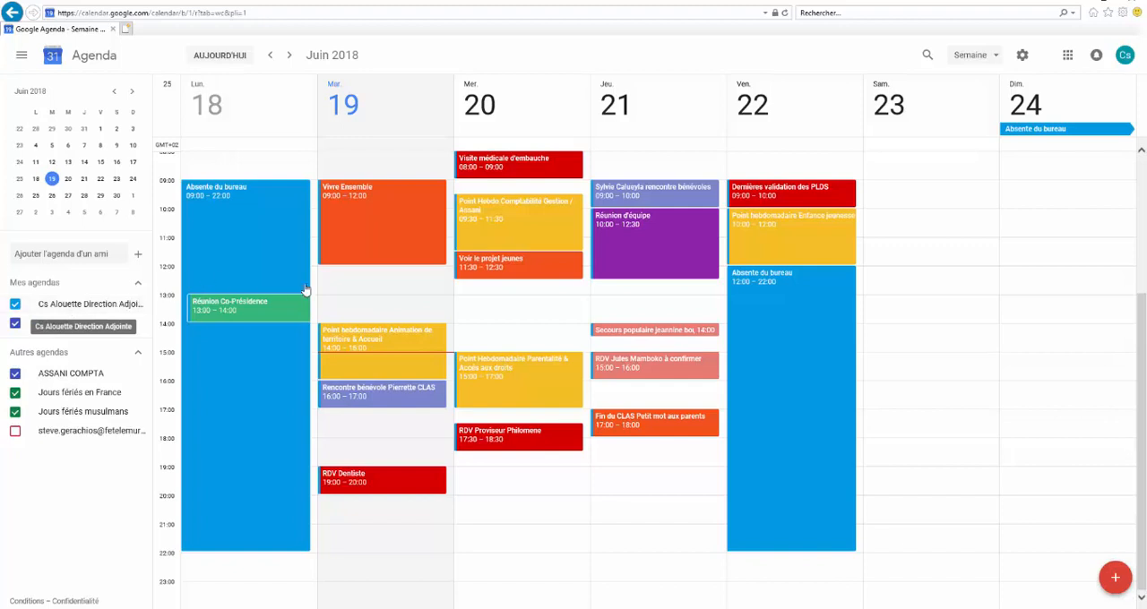
Create a detailed event titled RENDEZ VOUS on Saturday 23 June 2018 from 10:00 to 12:00
click(932, 221)
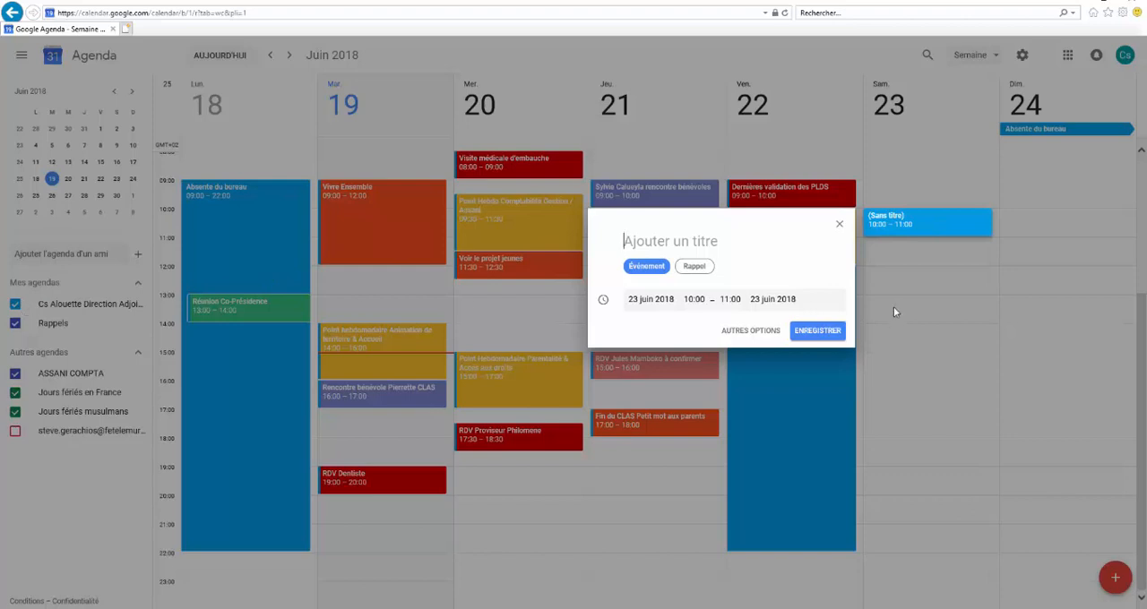
click(752, 331)
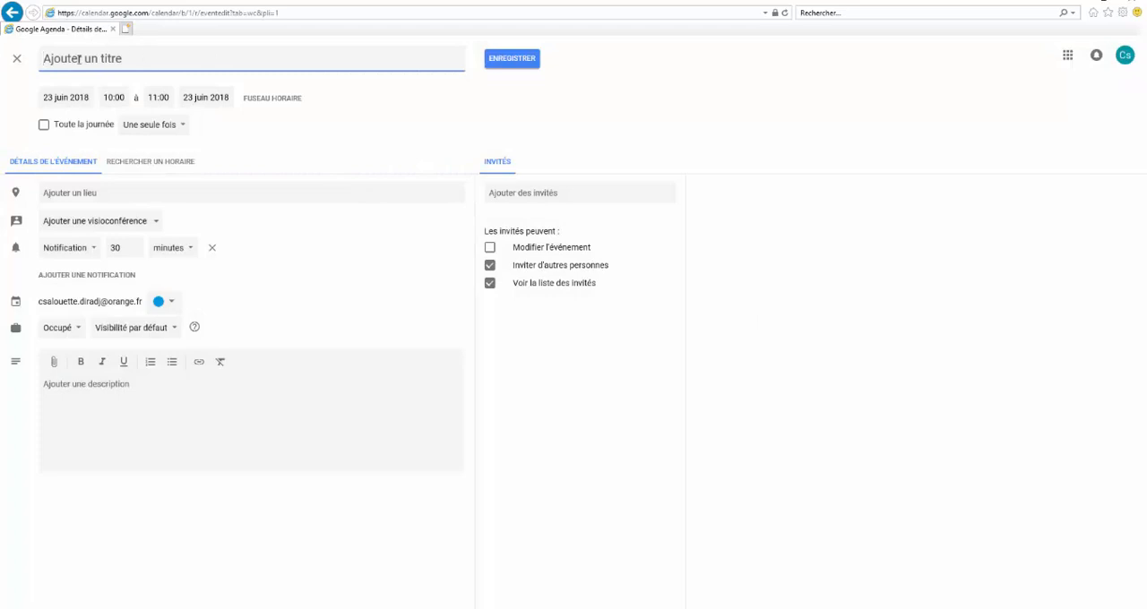
text(RENDEZ VOUS)
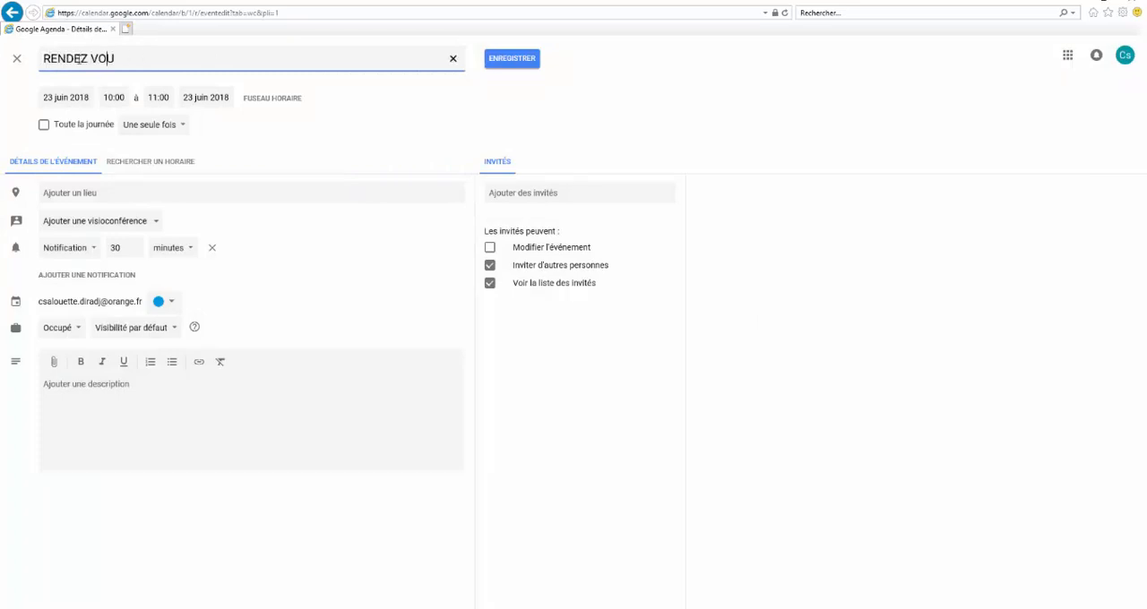
click(114, 96)
click(153, 97)
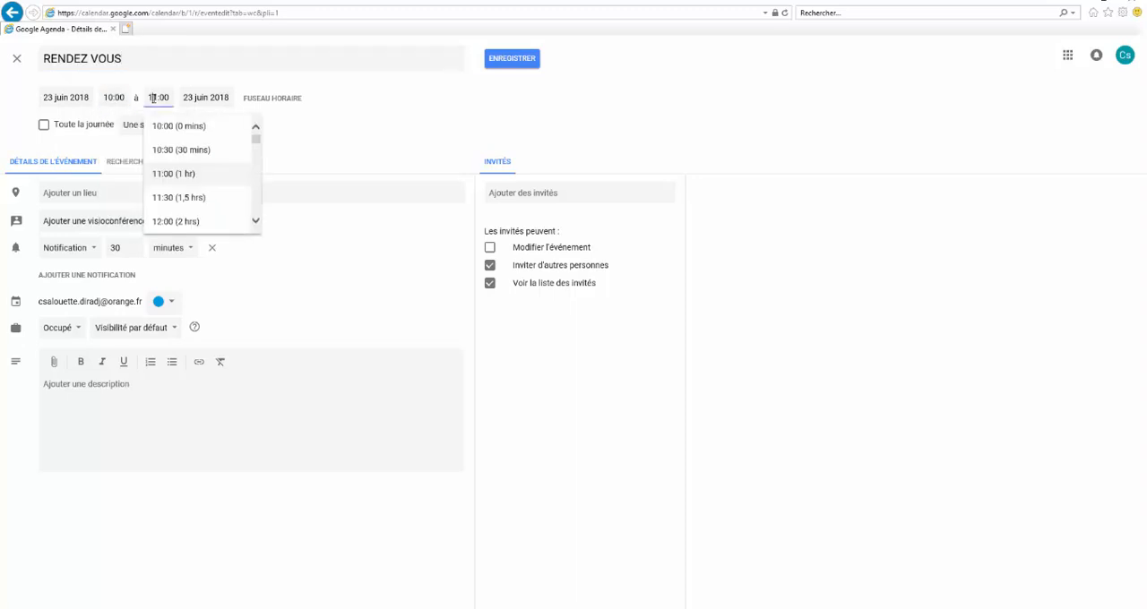
click(174, 221)
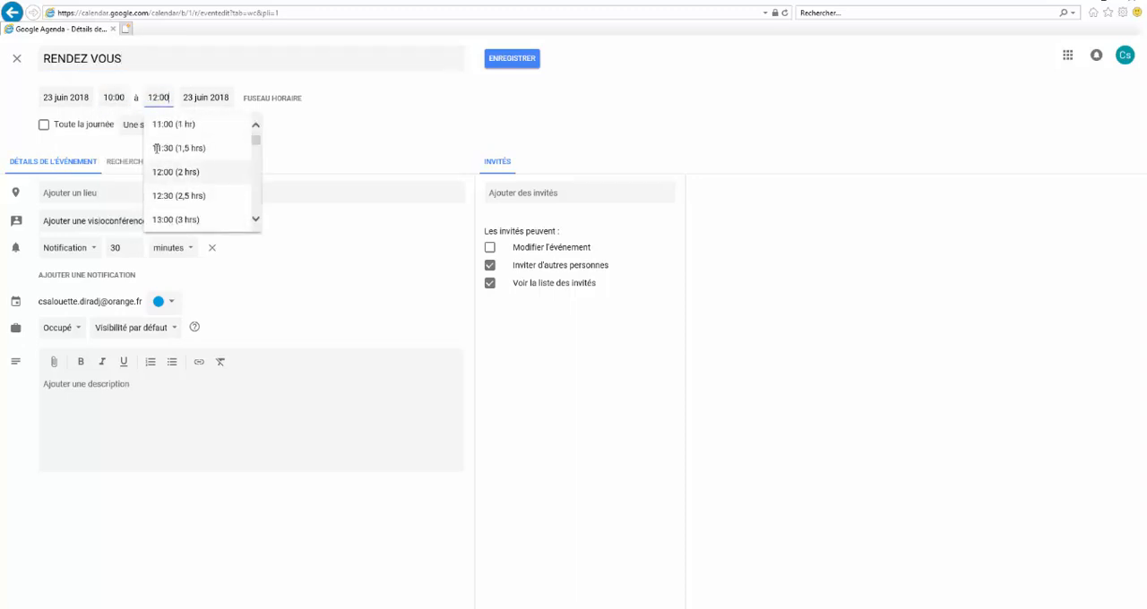
click(352, 126)
Set the event's location to the meeting's street address, choosing the matching address suggestion
click(87, 194)
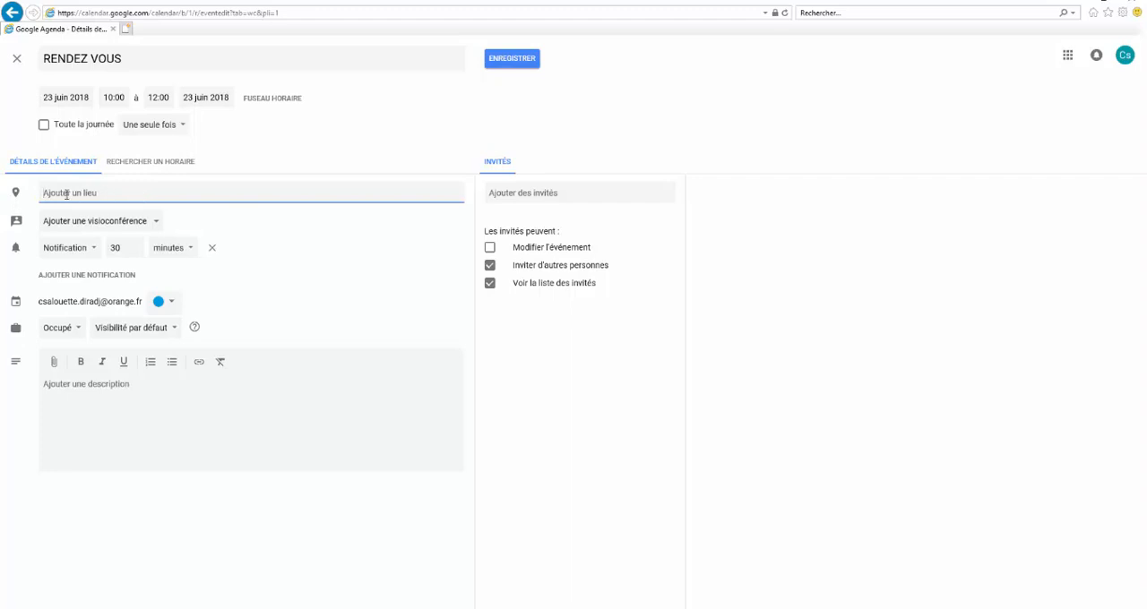
text(2)
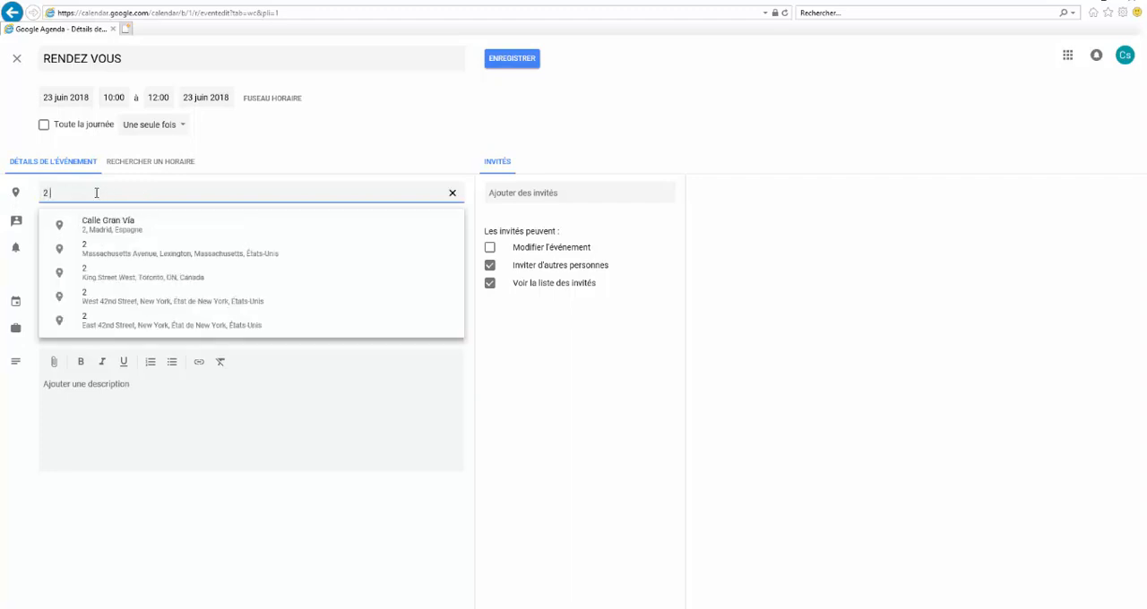
key(BackSpace)
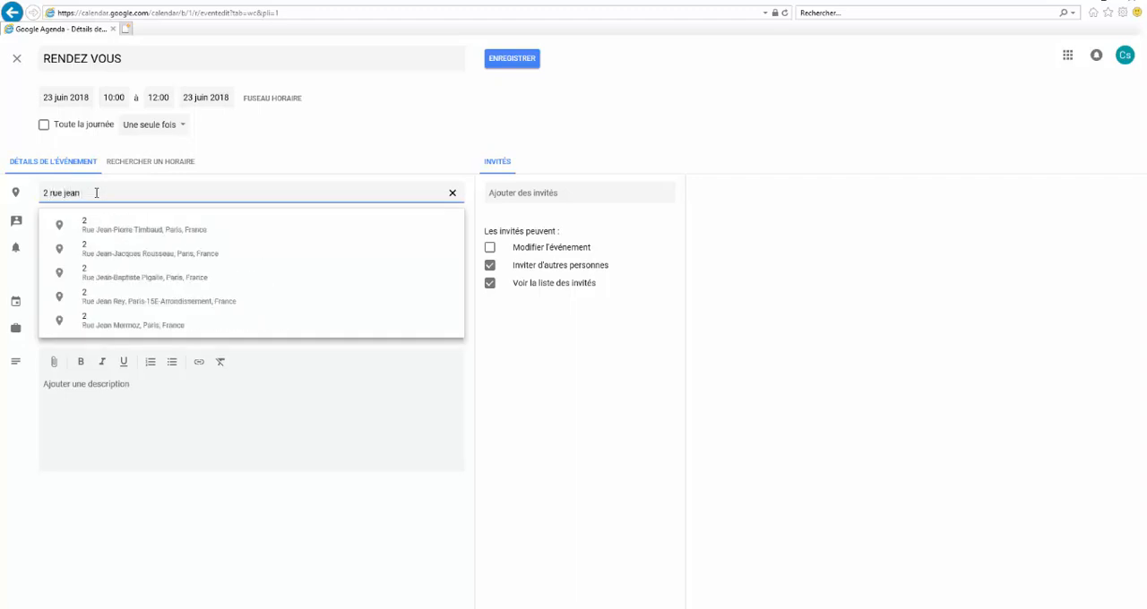
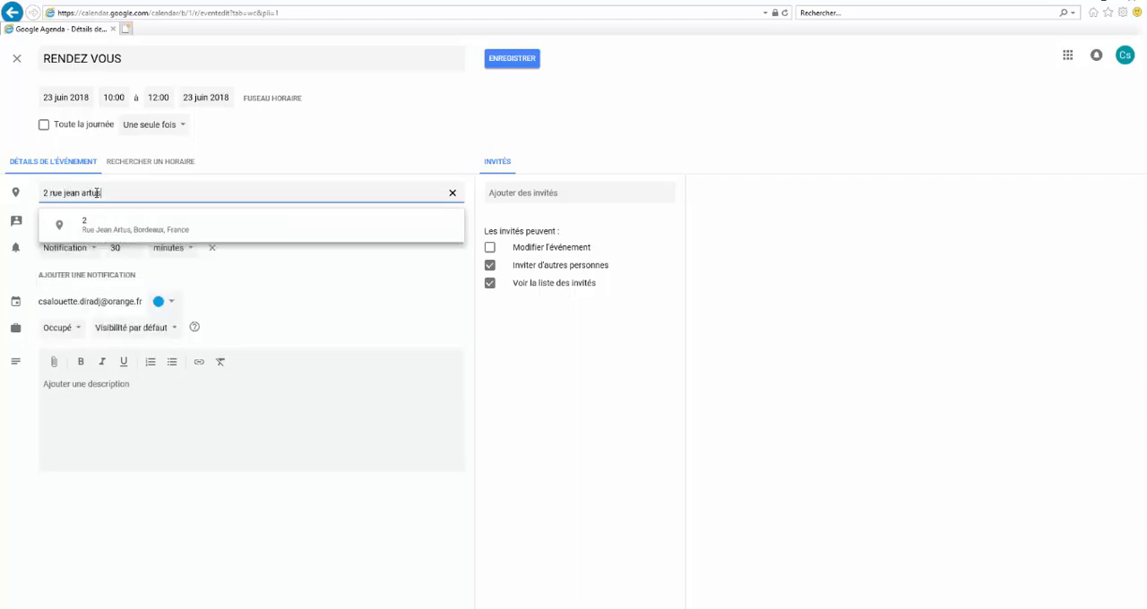
click(130, 229)
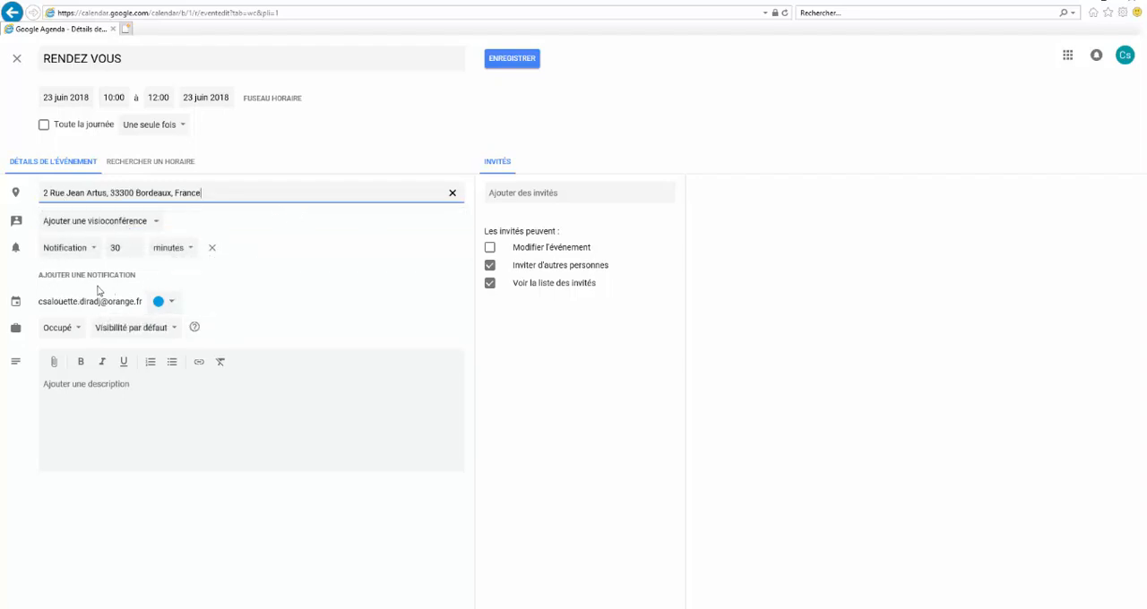
click(169, 303)
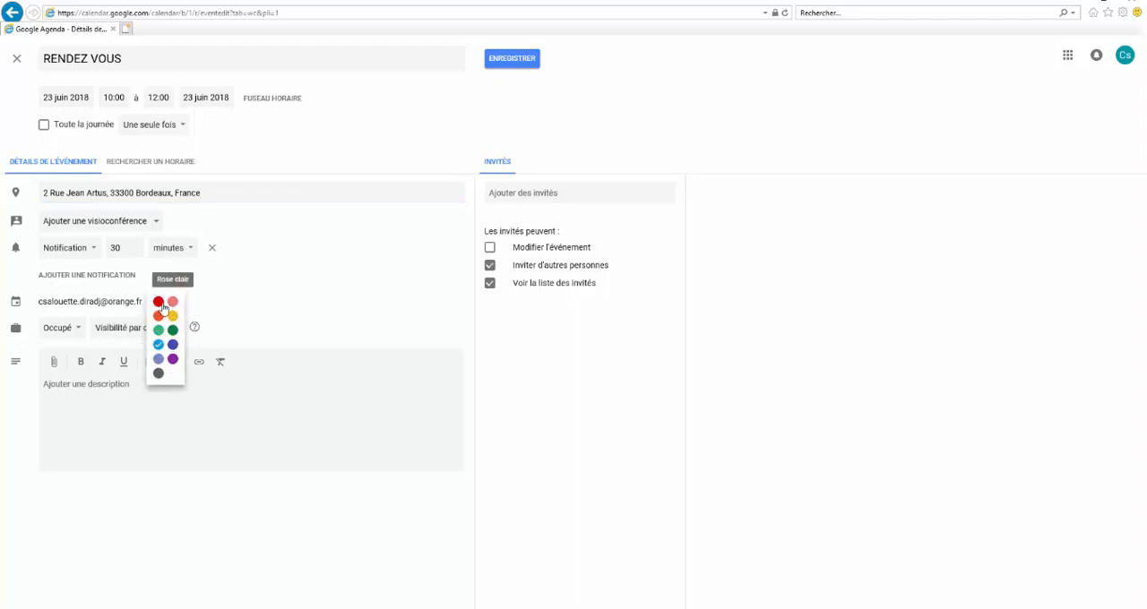
click(254, 292)
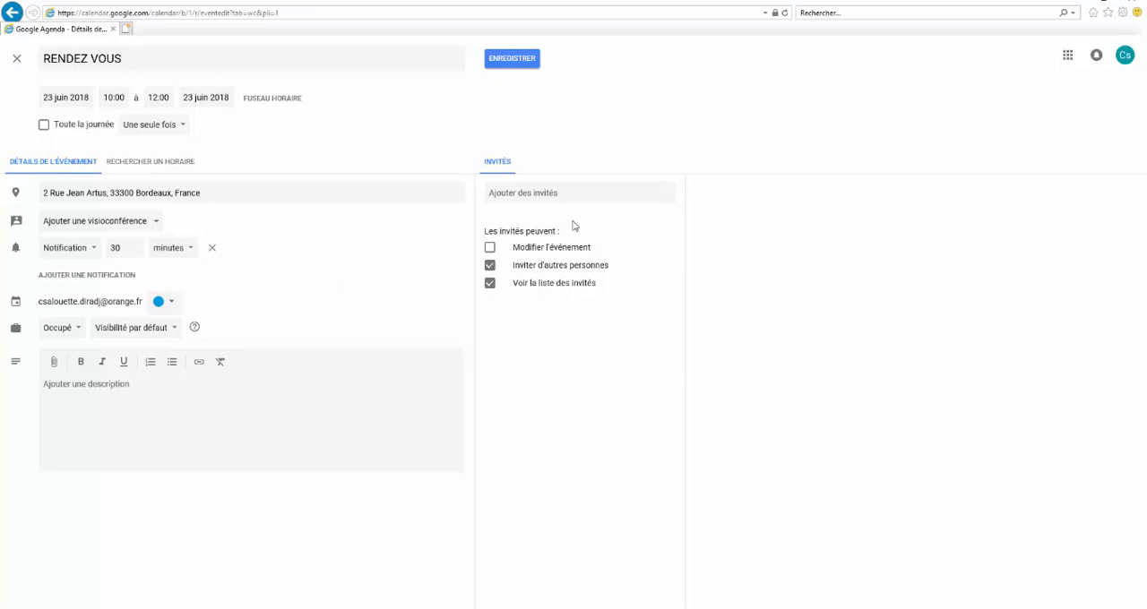
click(511, 197)
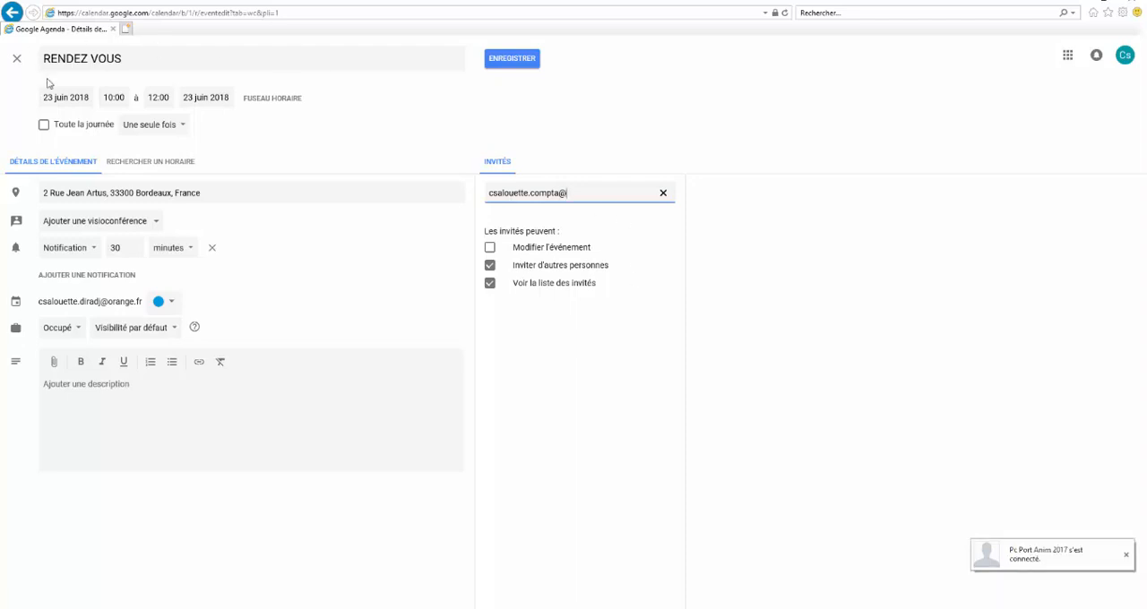
click(663, 193)
Save the RENDEZ VOUS event to the calendar
click(521, 60)
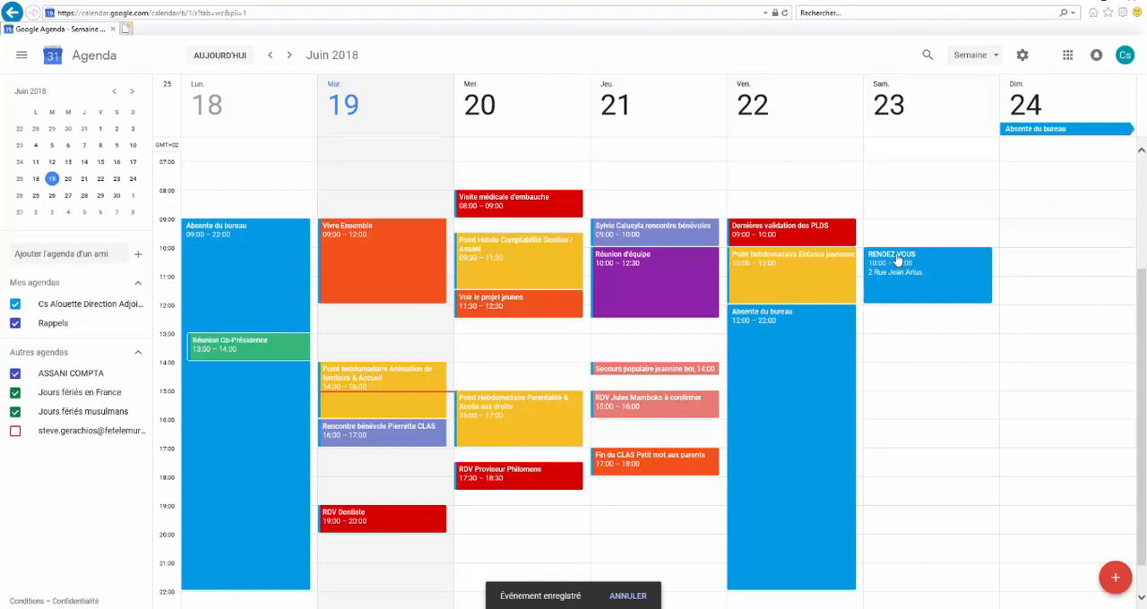
Reopen the RENDEZ VOUS event, examine its recurrence options and return to the weekly calendar
double_click(897, 261)
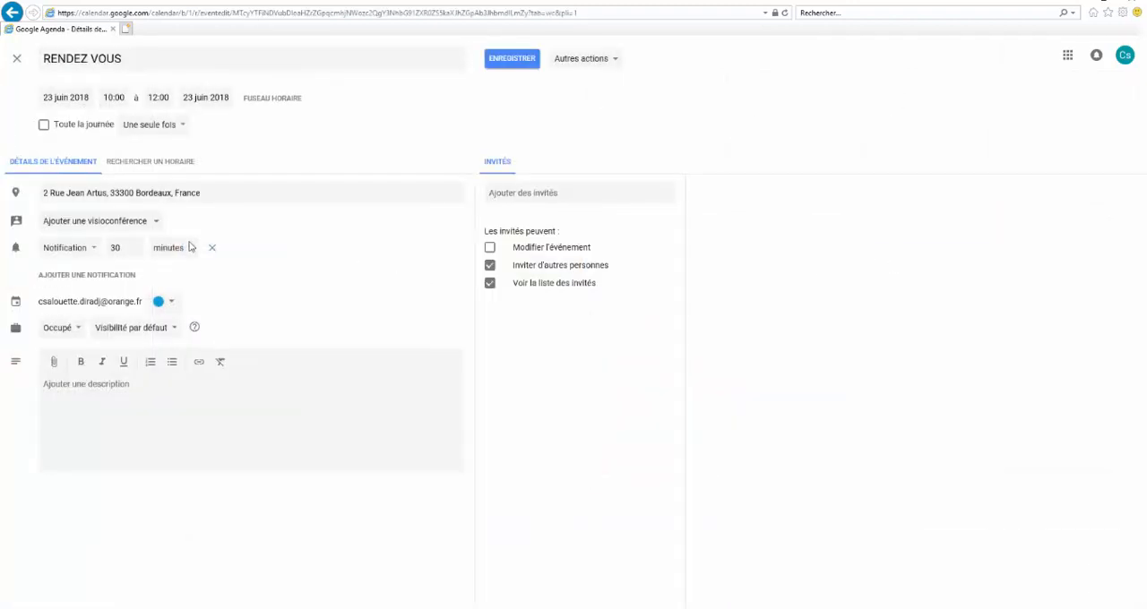
click(182, 131)
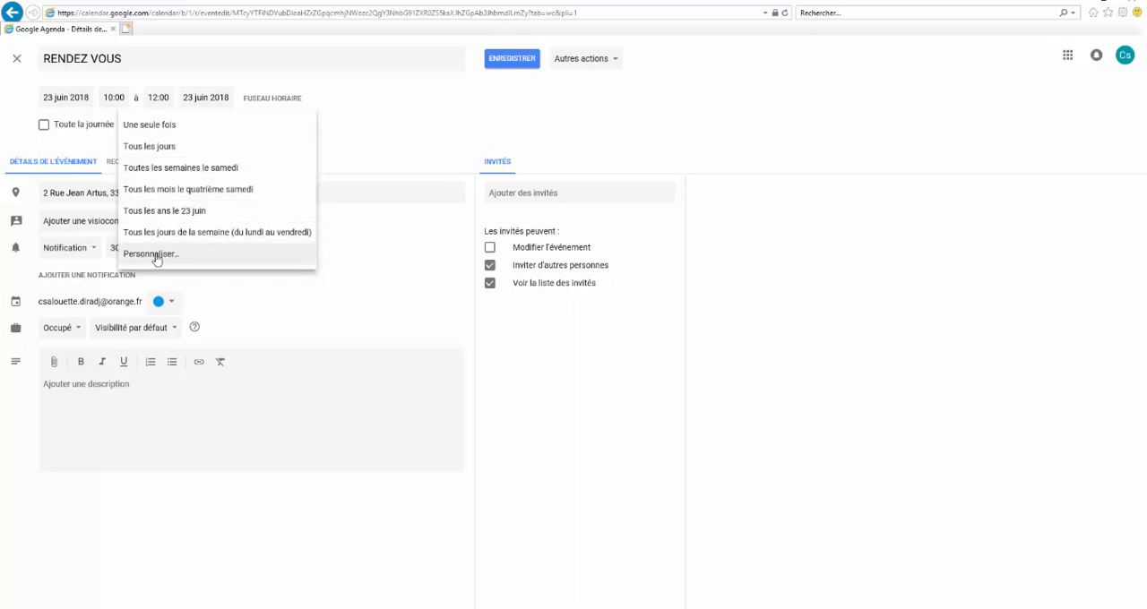
click(233, 128)
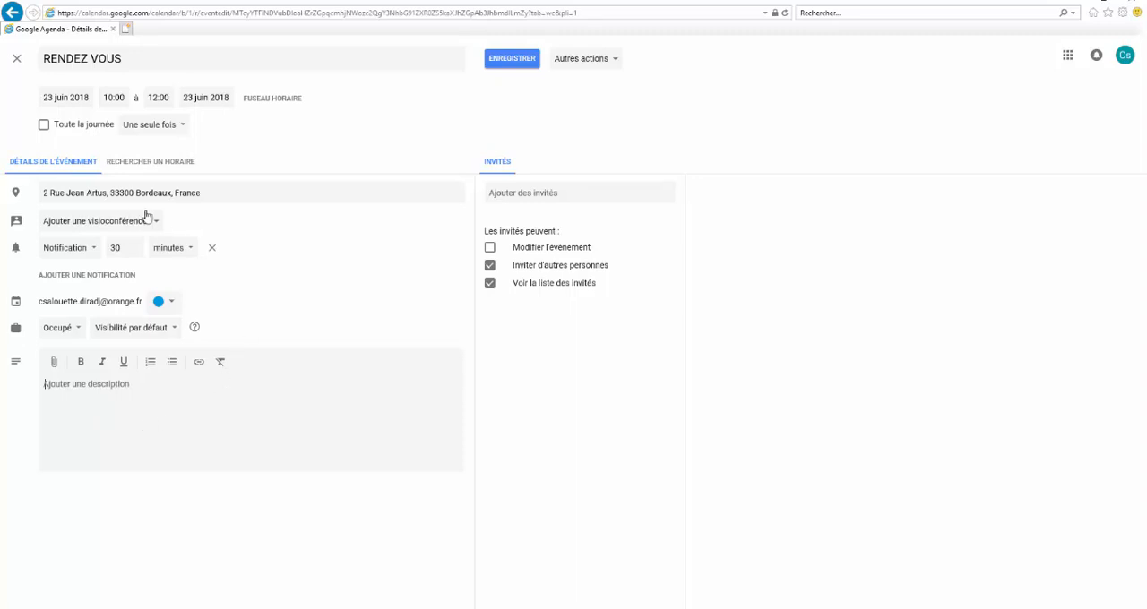
click(18, 59)
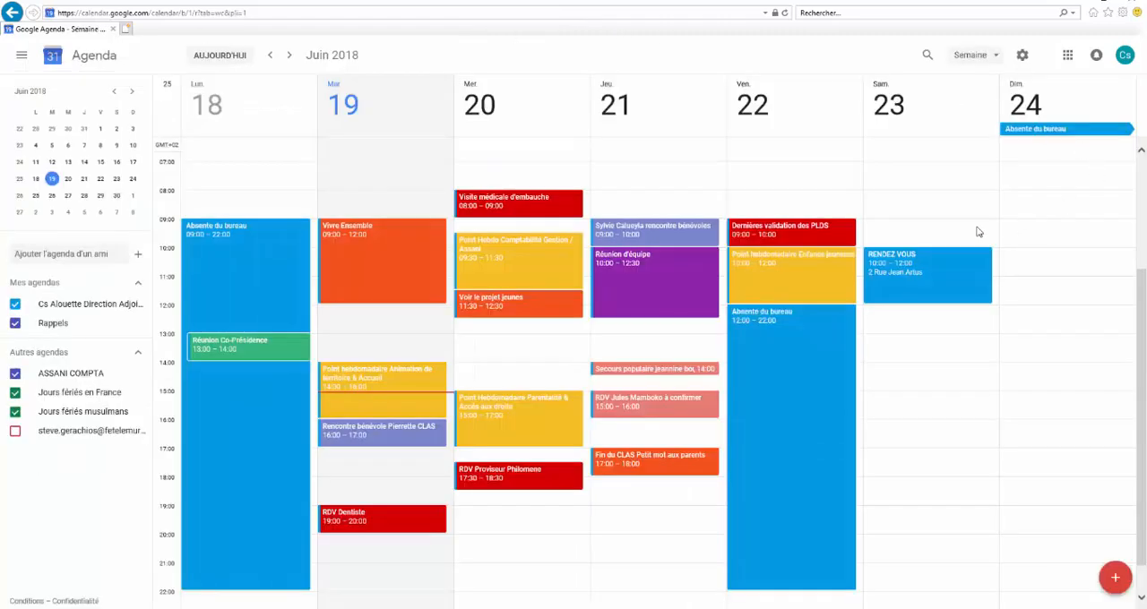
Review the details of the RENDEZ VOUS event on Saturday 23 June and close its summary
click(898, 261)
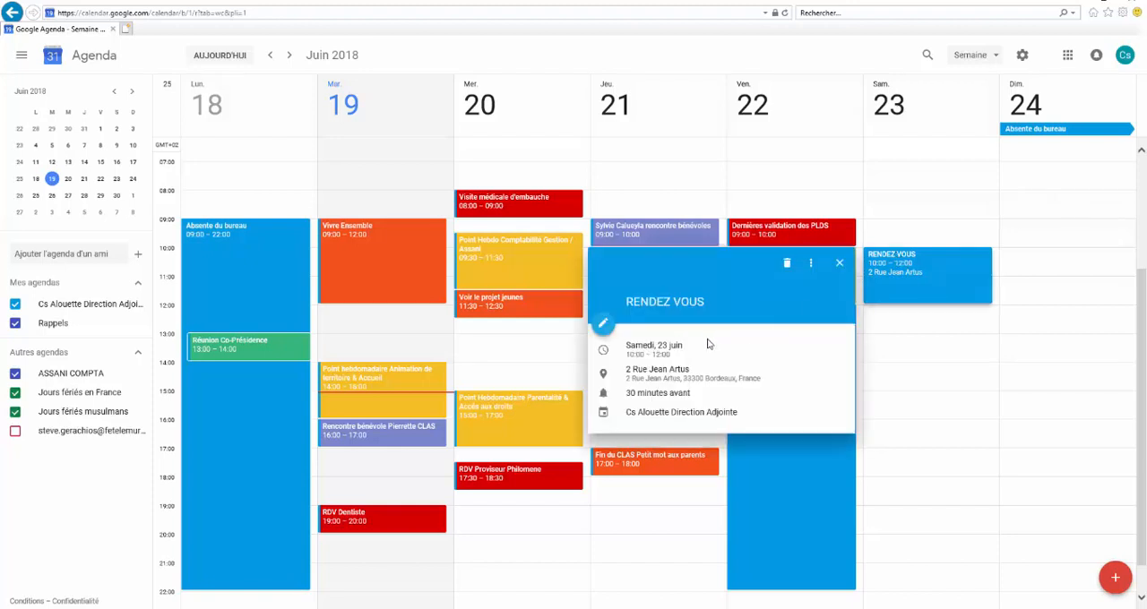
click(838, 263)
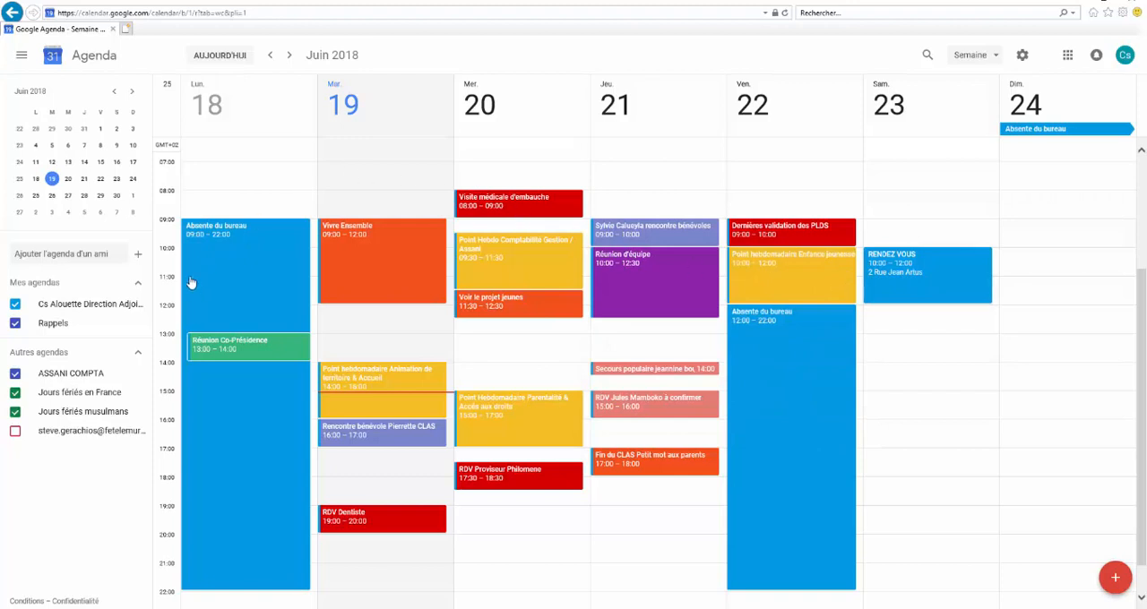
Share the Cs Alouette Direction Adjointe calendar with an additional contact's e-mail address, granting the permission Afficher les détails des événements, and return to the calendar
mouse_move(140, 305)
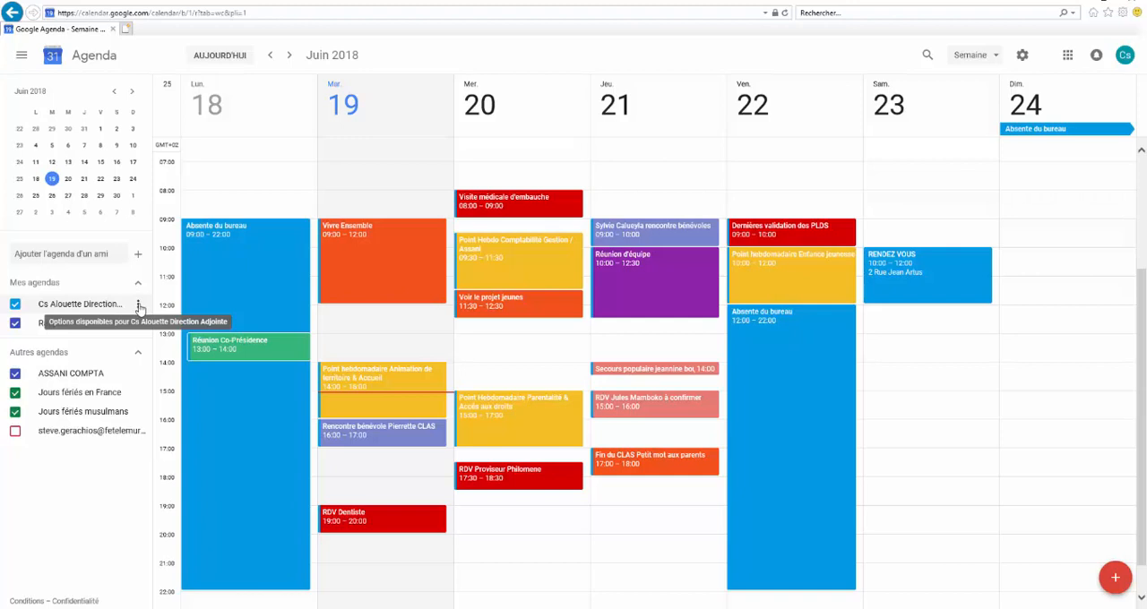
click(140, 305)
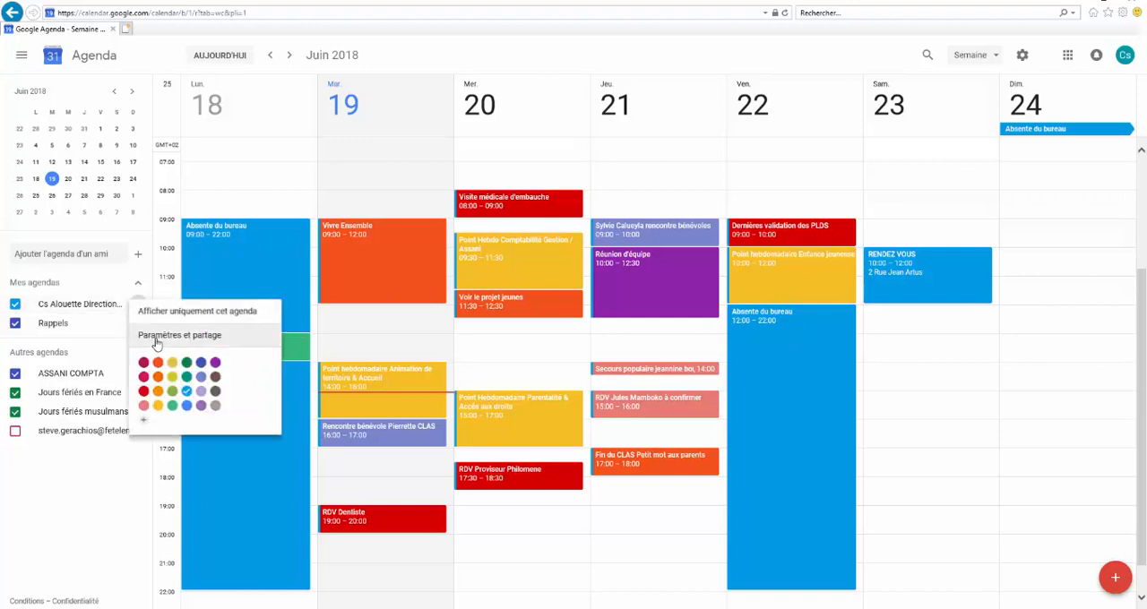
click(156, 338)
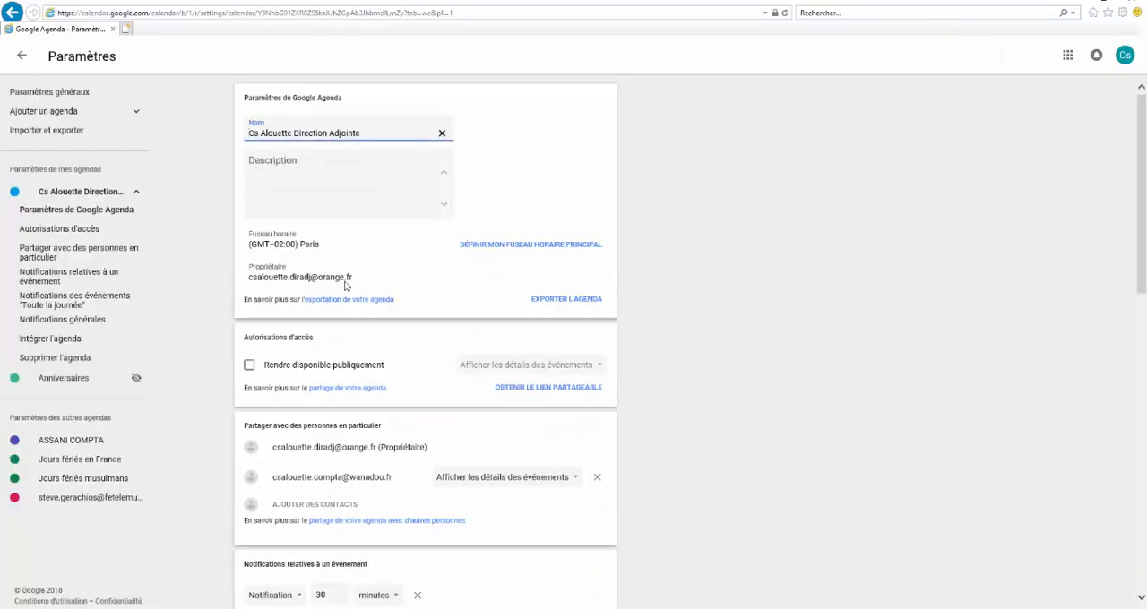
scroll(596, 332, down, 1)
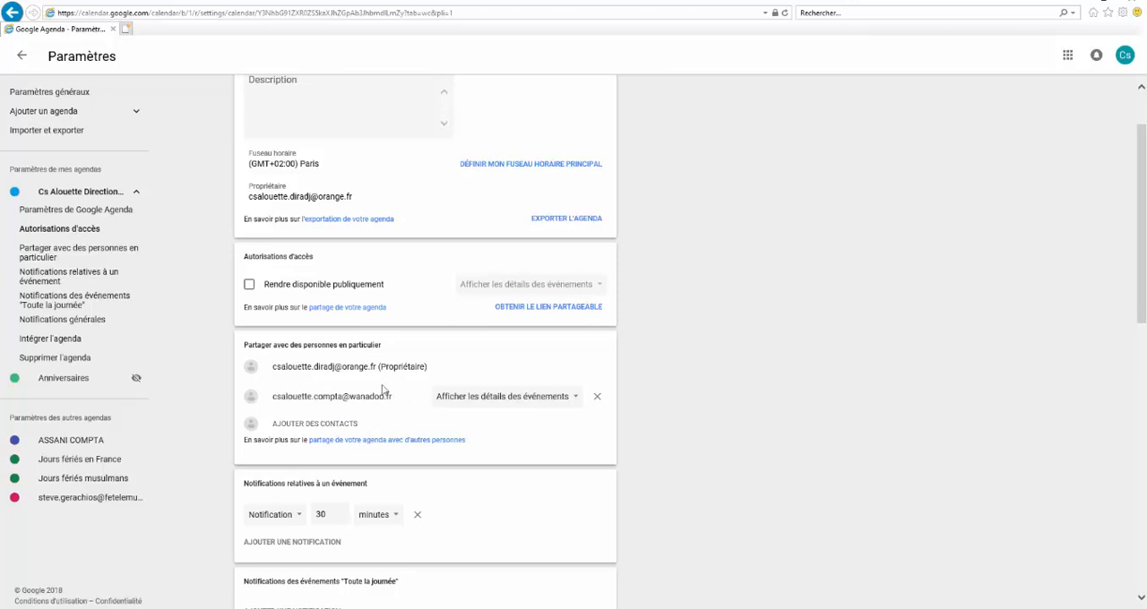
click(308, 417)
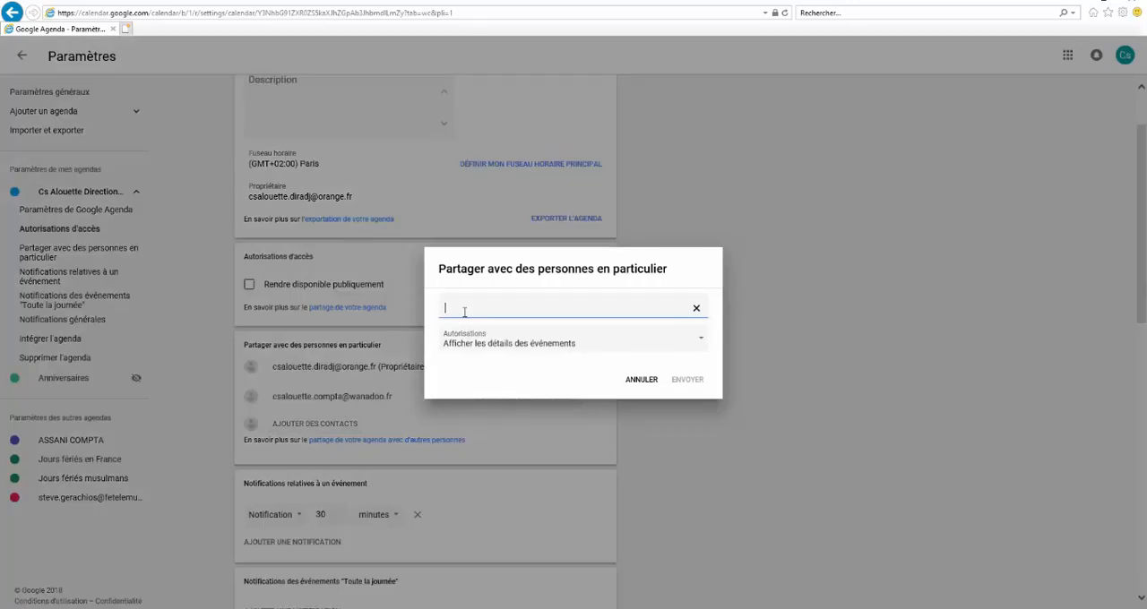
click(702, 344)
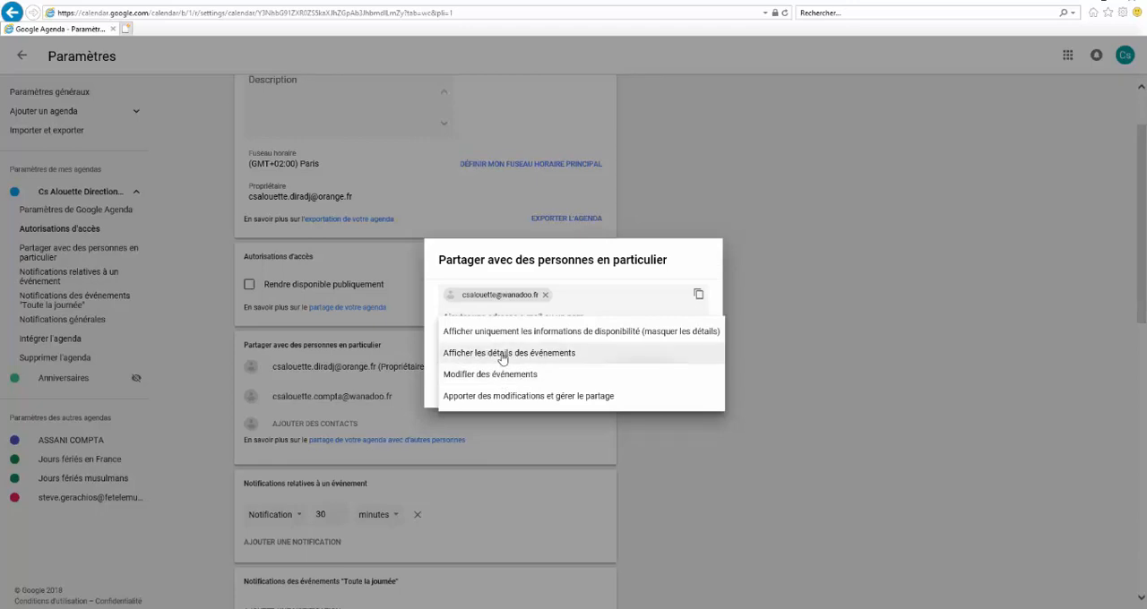
click(501, 355)
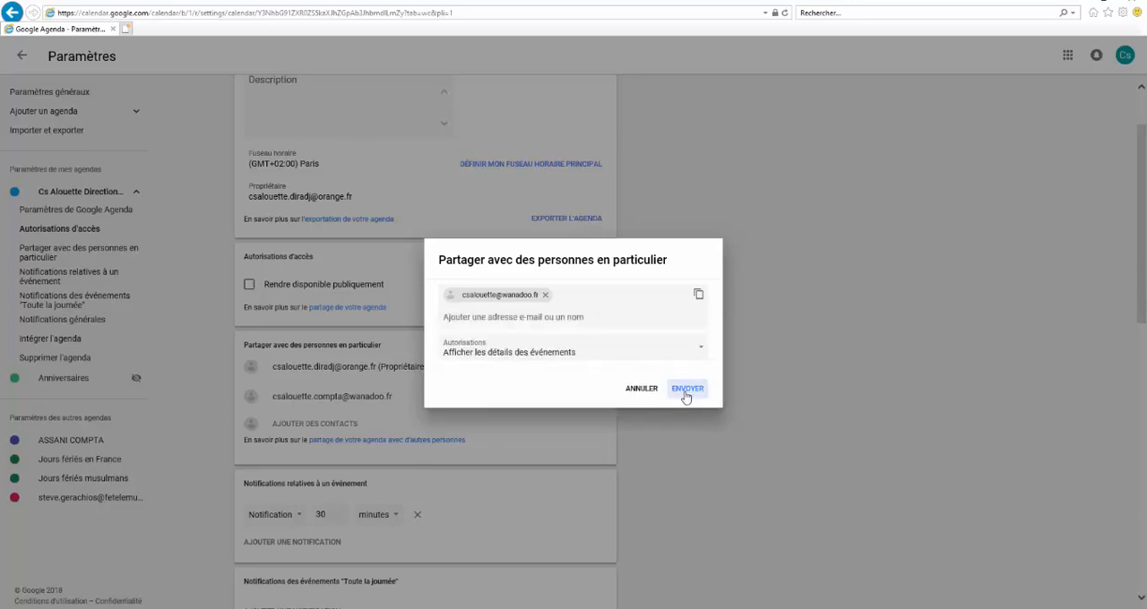
click(685, 392)
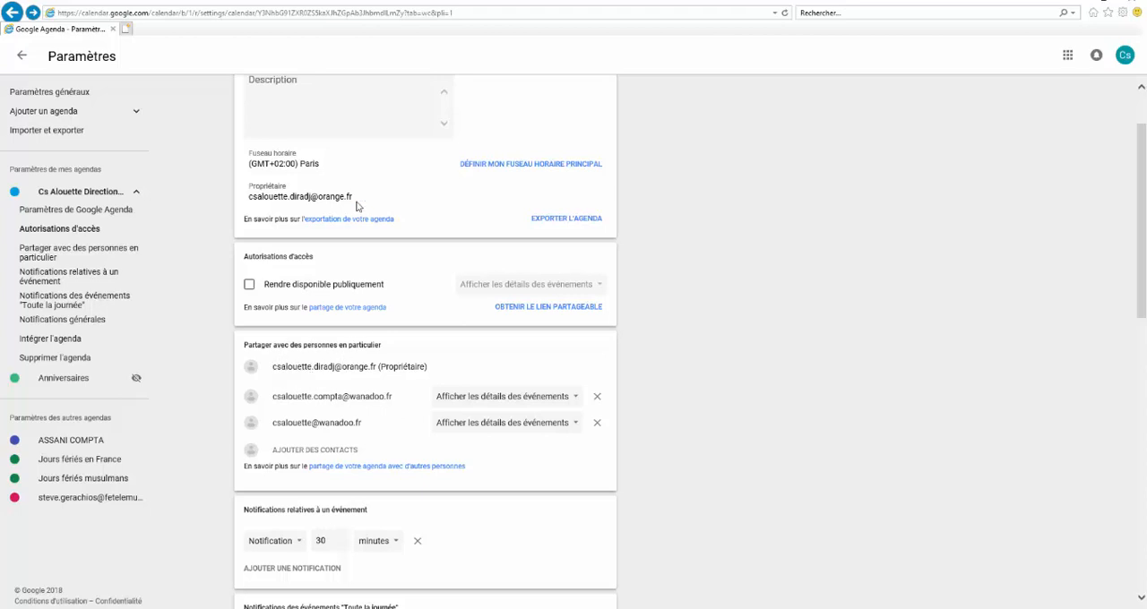
click(22, 57)
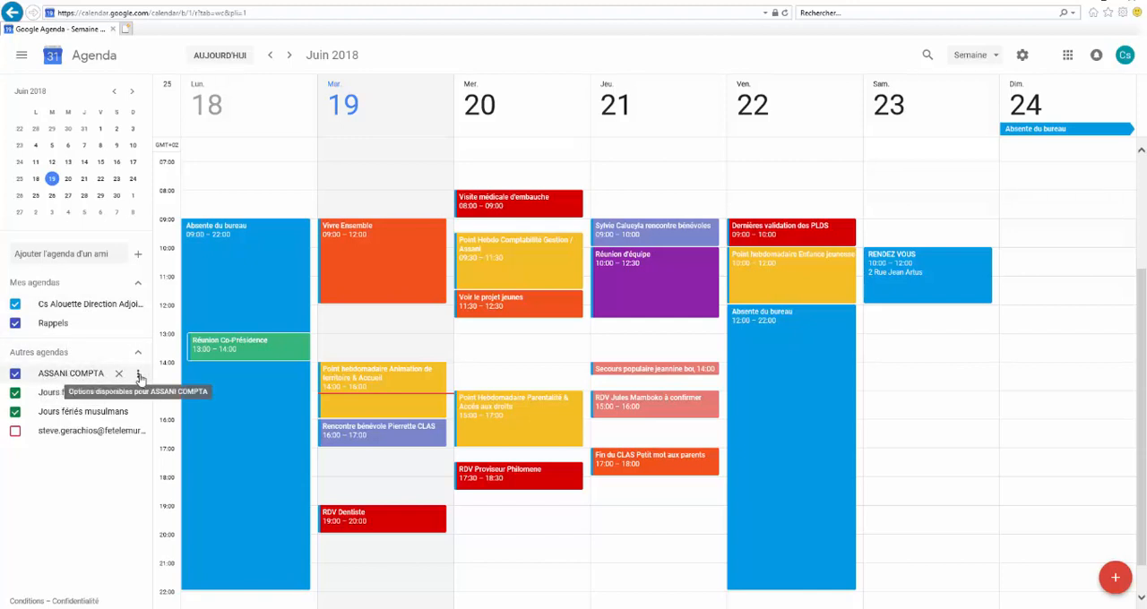
Check who has access in the main calendar's sharing settings and return to the weekly calendar
click(138, 305)
click(179, 335)
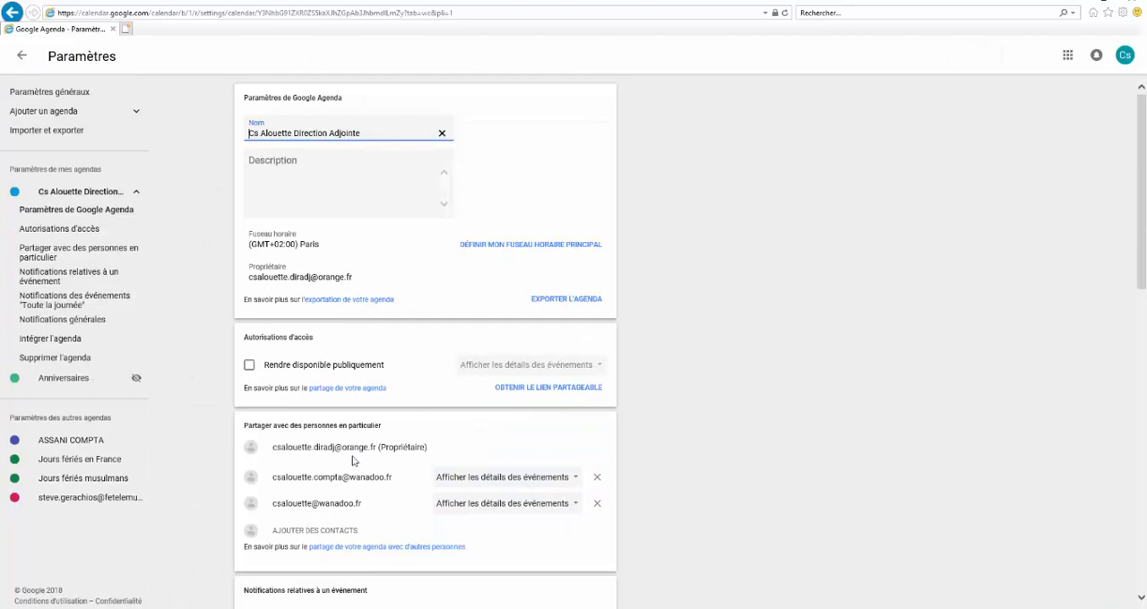
click(22, 55)
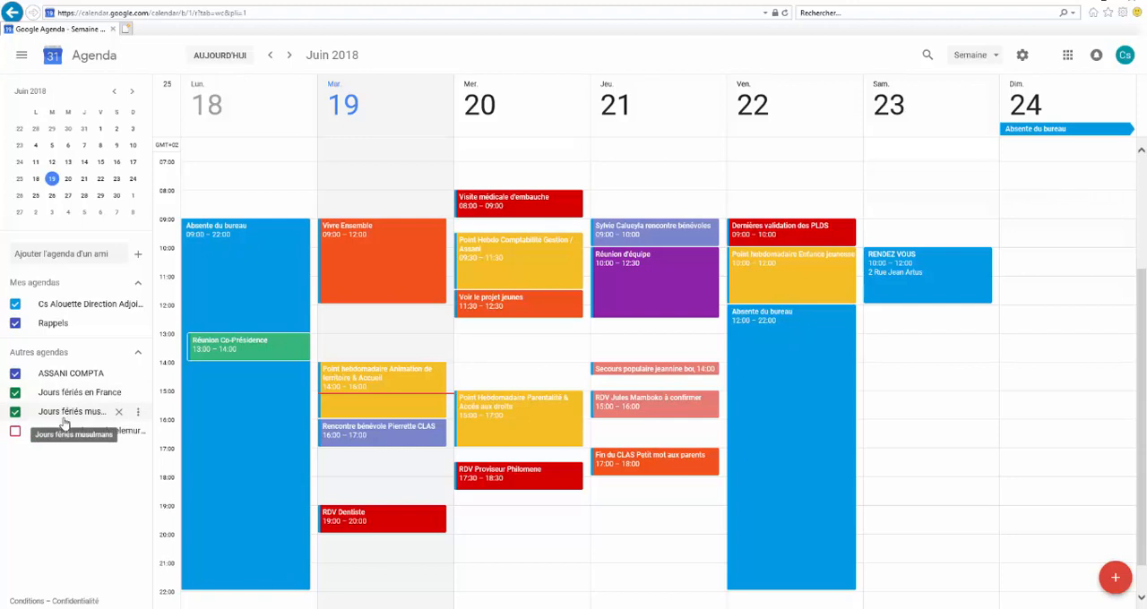
Hide the Jours fériés musulmans and Jours fériés en France calendars
click(16, 411)
click(15, 393)
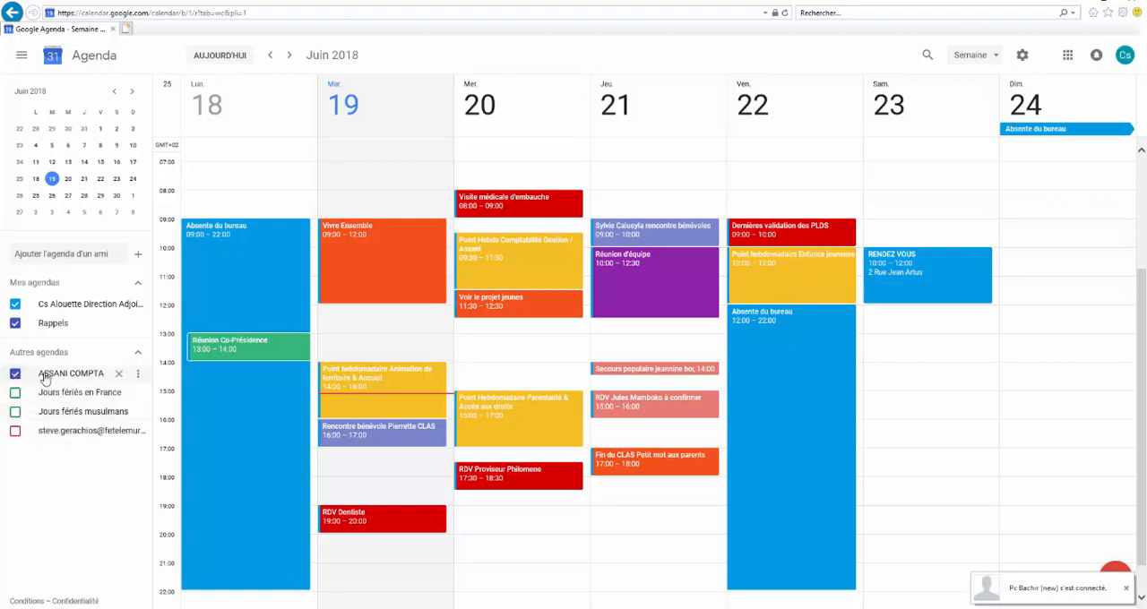
Toggle the display of the COMPTA calendar under Autres agendas off and back on, and change its colour to grey
click(15, 375)
click(16, 377)
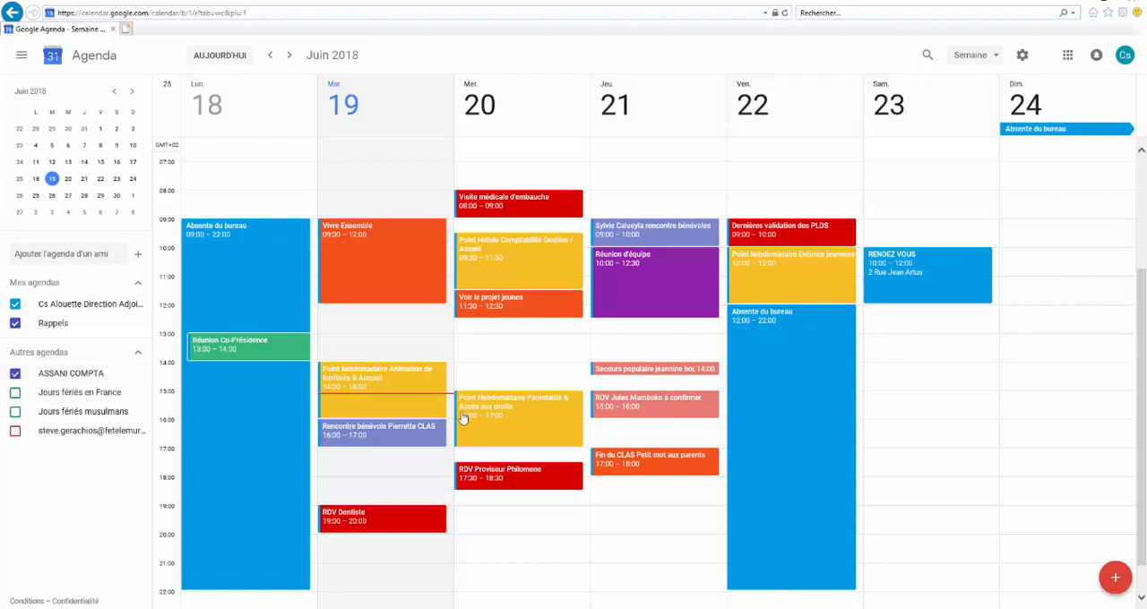
click(138, 375)
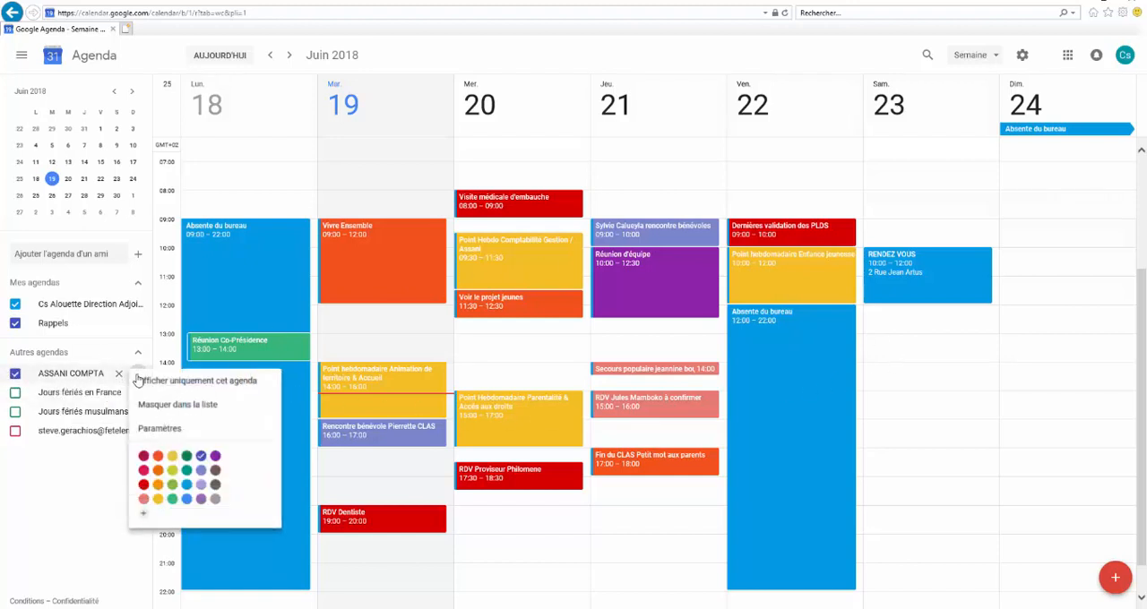
click(215, 499)
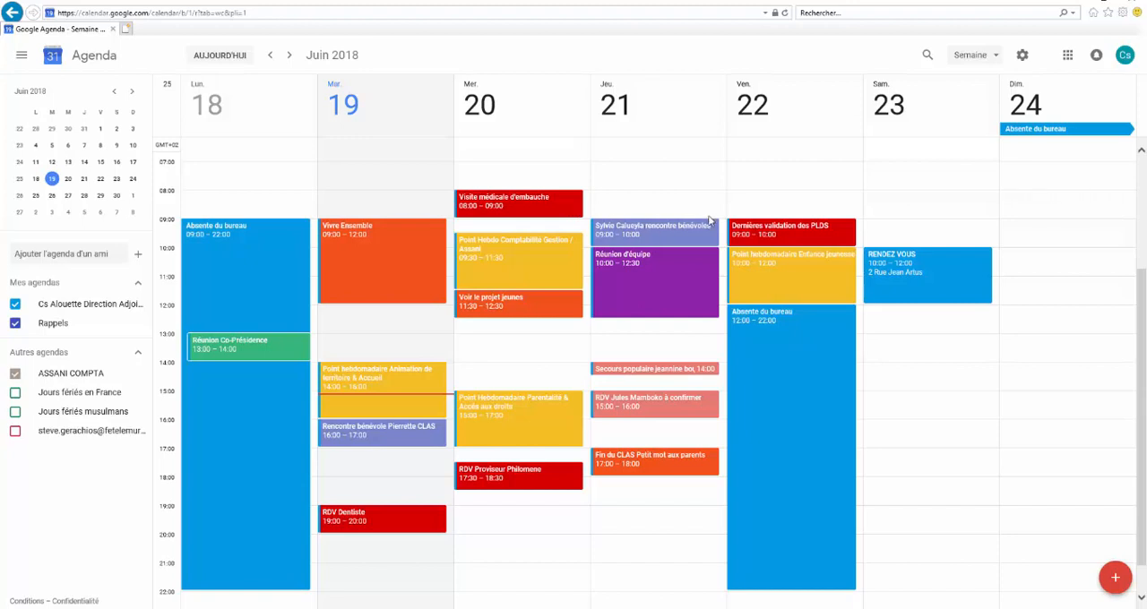
Look at the calendar in the Jour view and in the Mois view
click(995, 57)
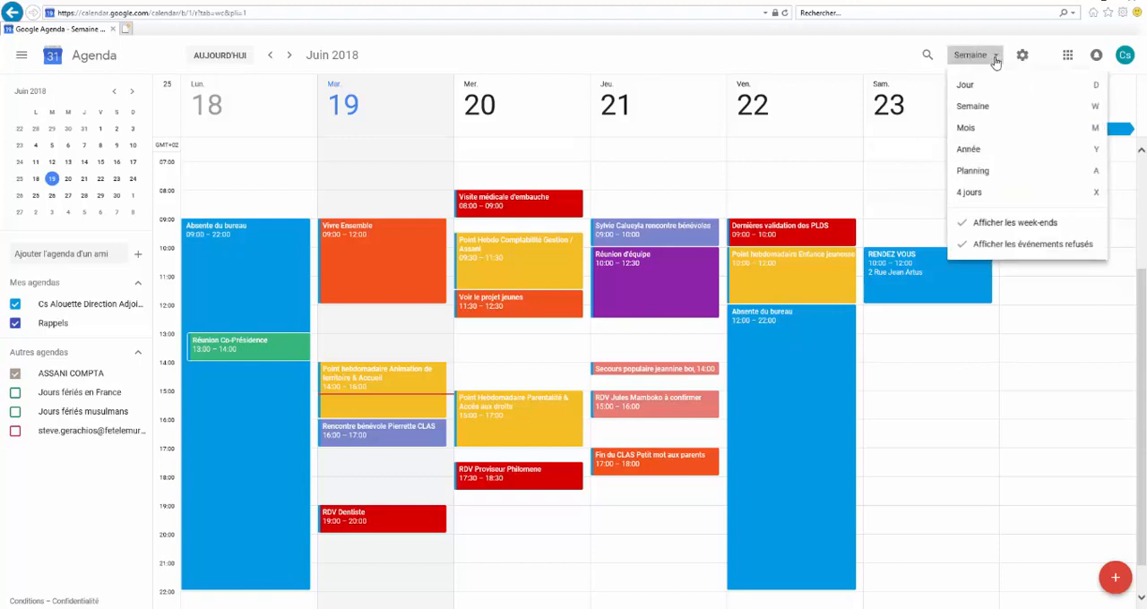
click(965, 86)
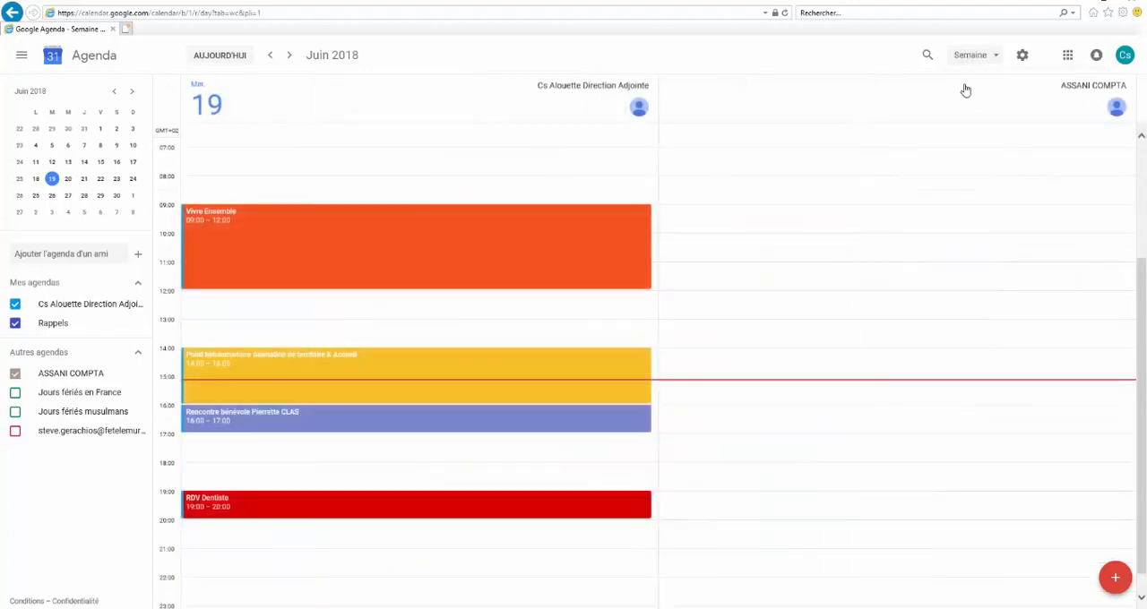
scroll(576, 205, up, 3)
scroll(574, 201, down, 3)
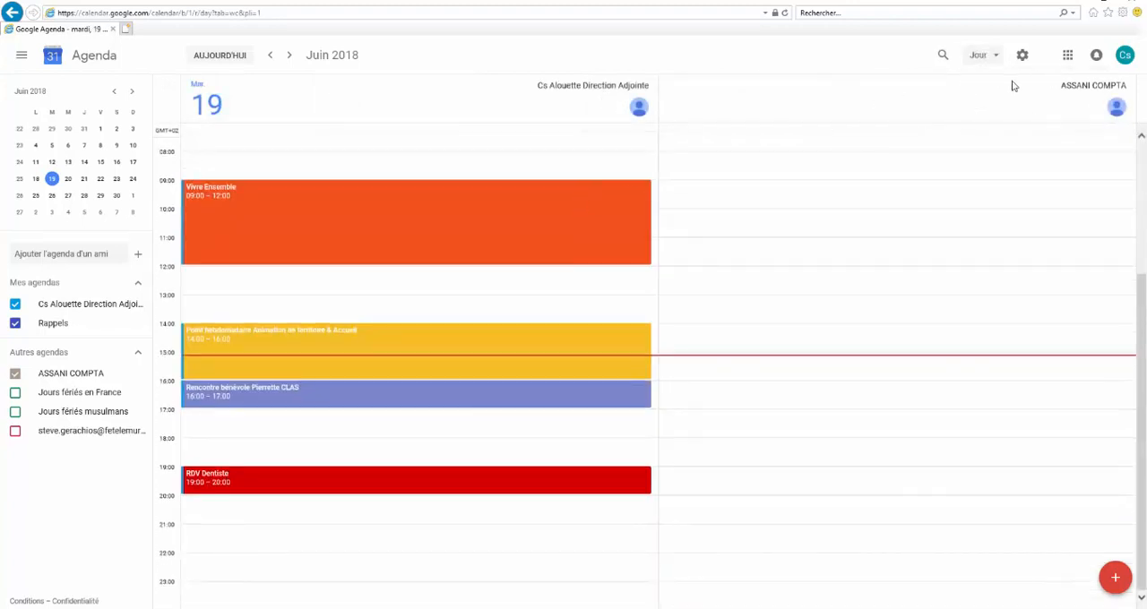
click(996, 56)
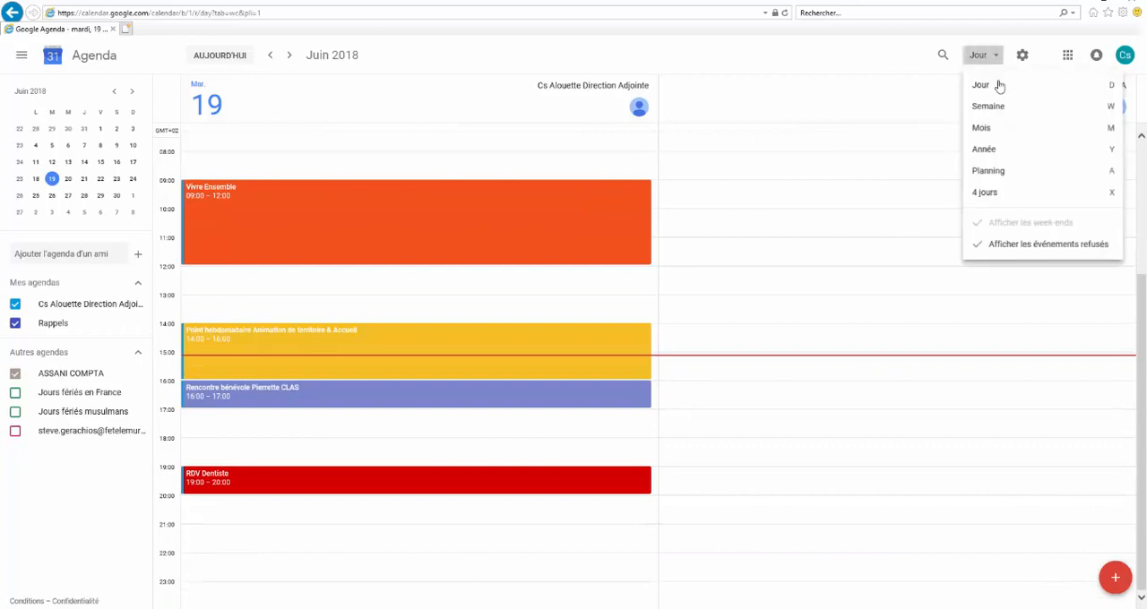
click(994, 131)
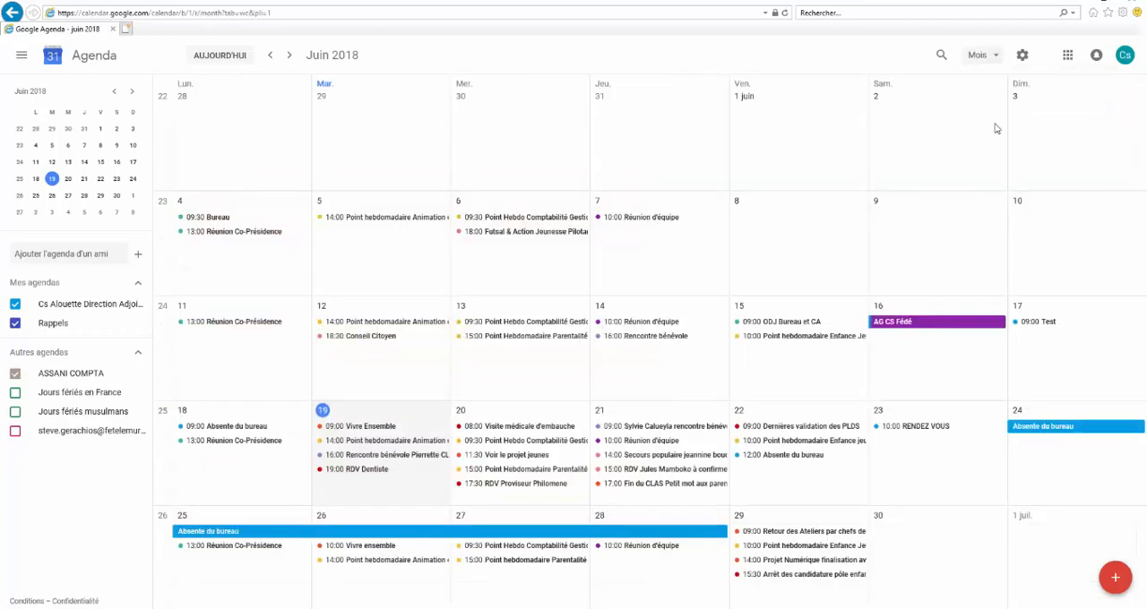
Look at the 2018 calendar in the Année view and return to the Semaine view
click(997, 57)
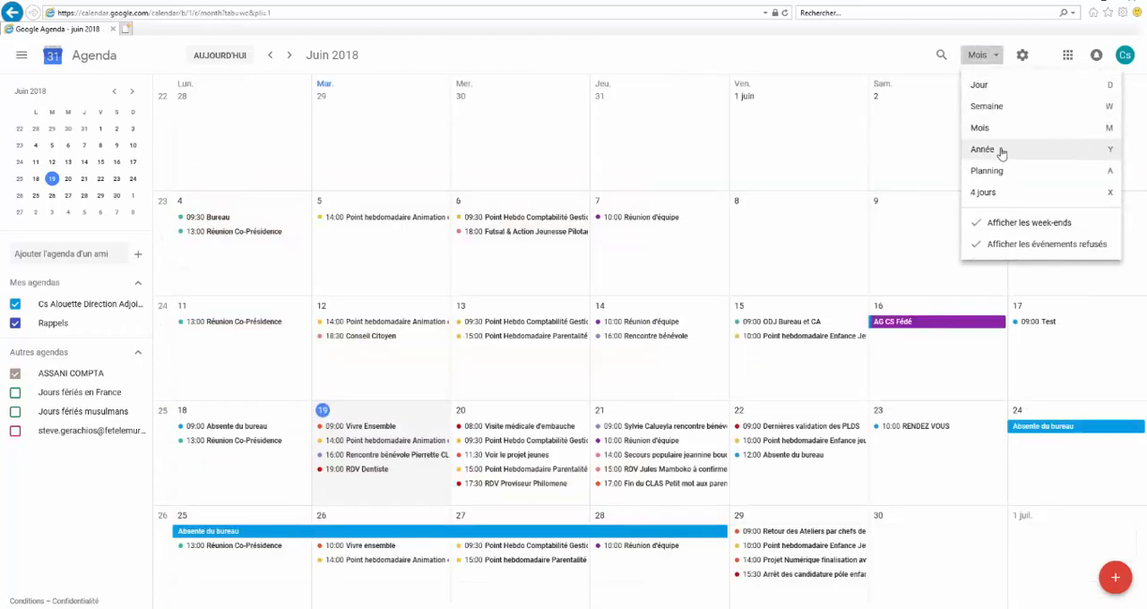
click(998, 149)
click(998, 59)
click(998, 60)
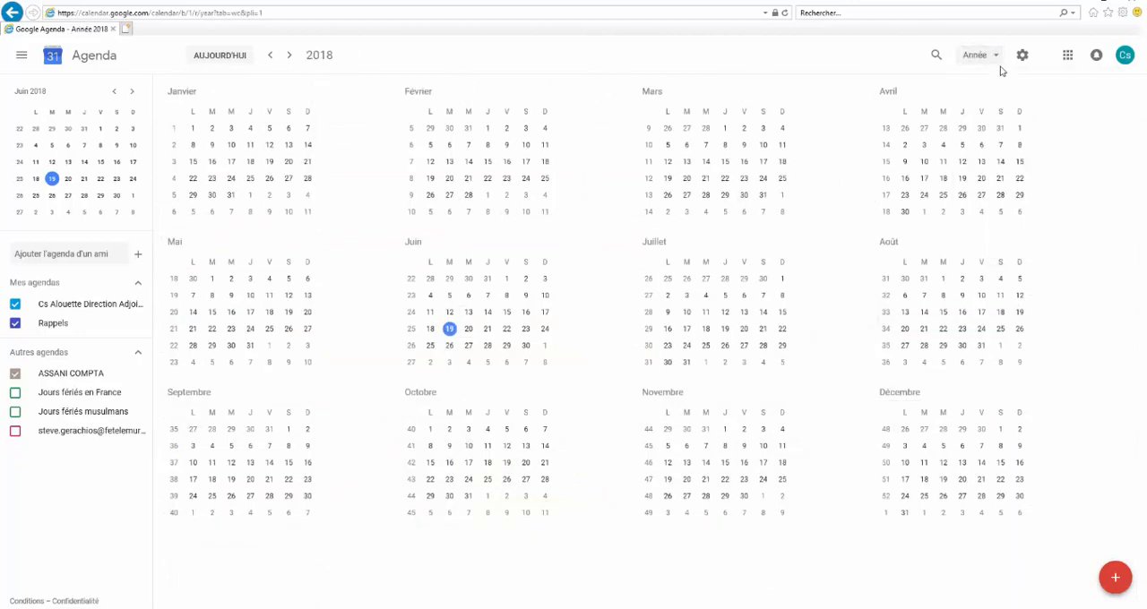
click(998, 59)
click(981, 105)
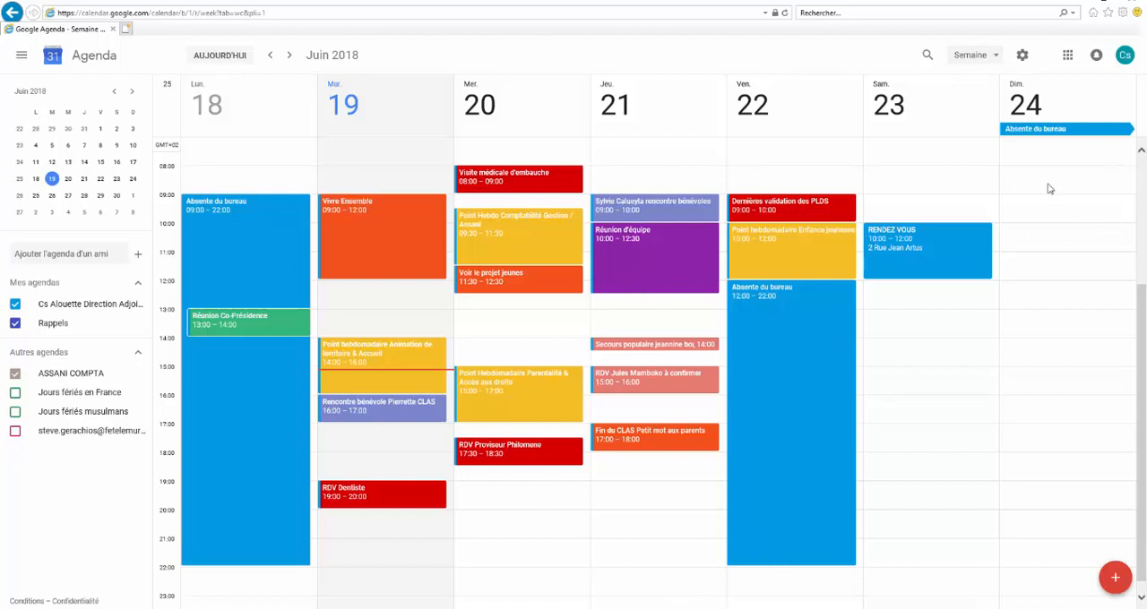
Examine the detailed options of a new event on Sunday 24 June 2018 from 09:00 to 10:00, including the description field, and discard it
click(1044, 206)
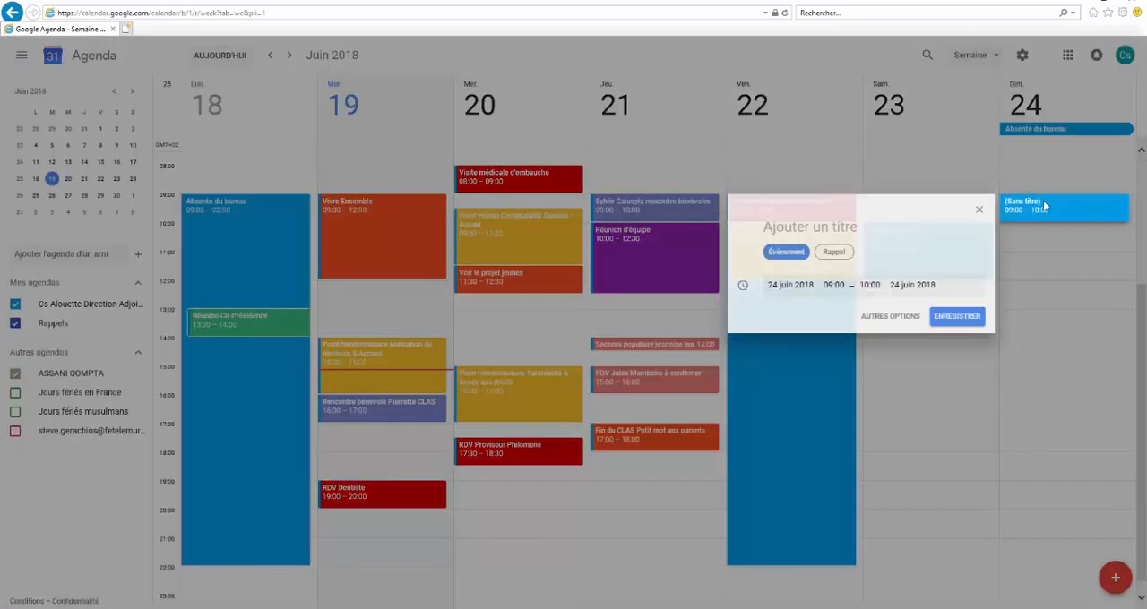
click(887, 317)
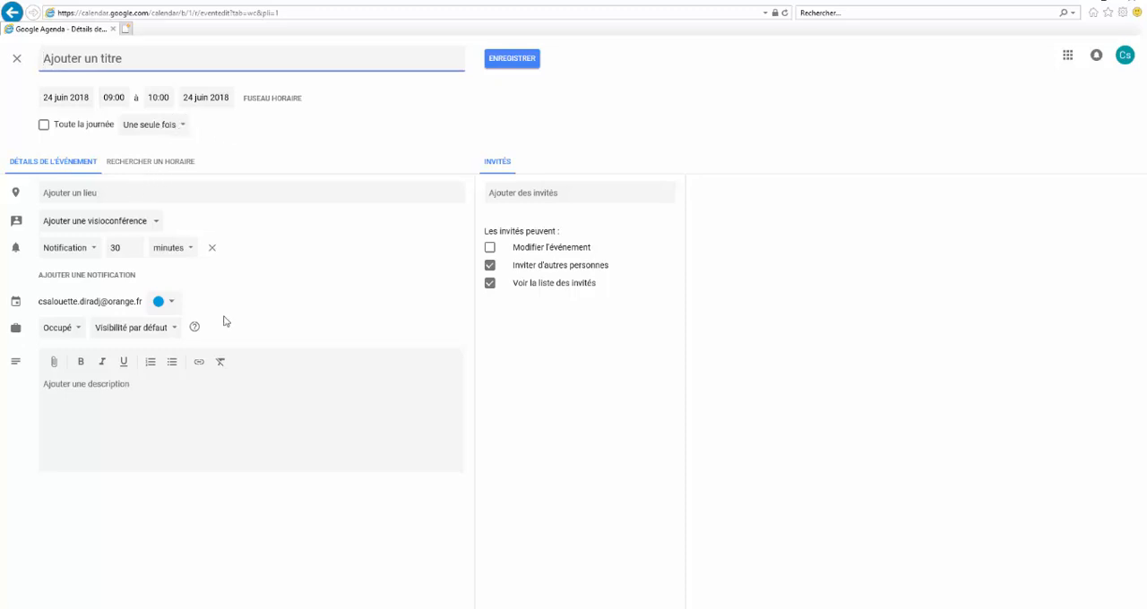
click(113, 395)
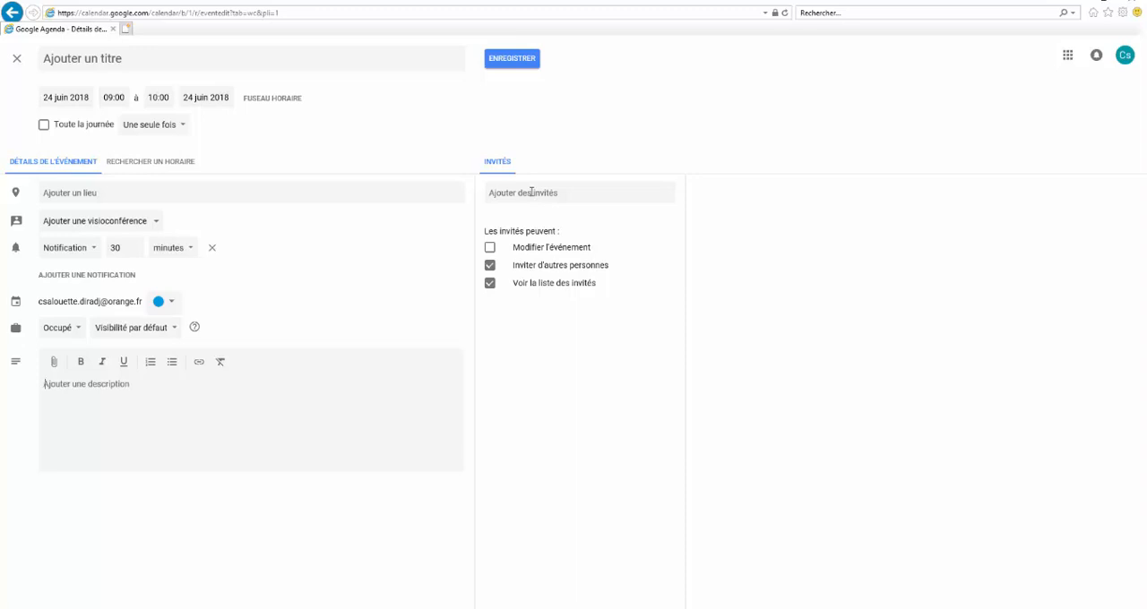
click(17, 59)
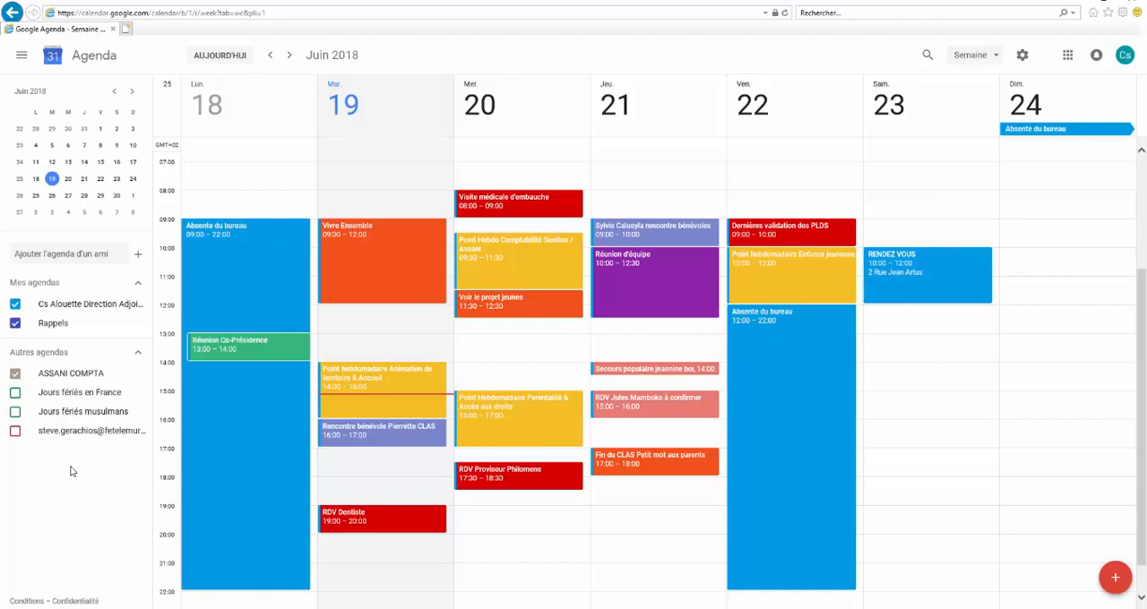
Delete the RENDEZ VOUS event from Saturday 23 June
click(892, 256)
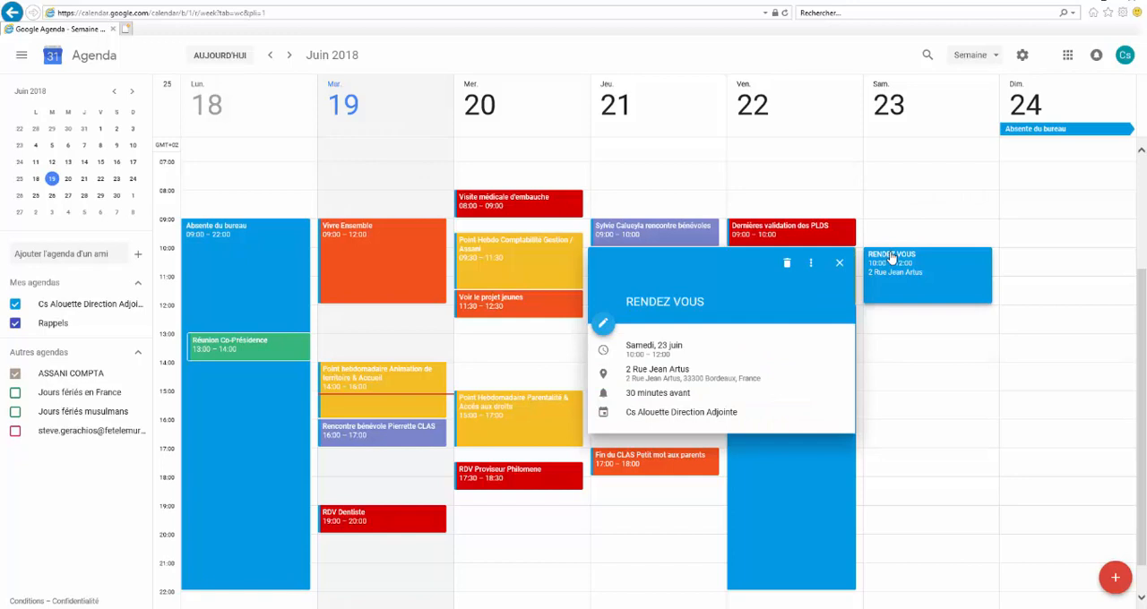
click(785, 265)
scroll(944, 380, down, 3)
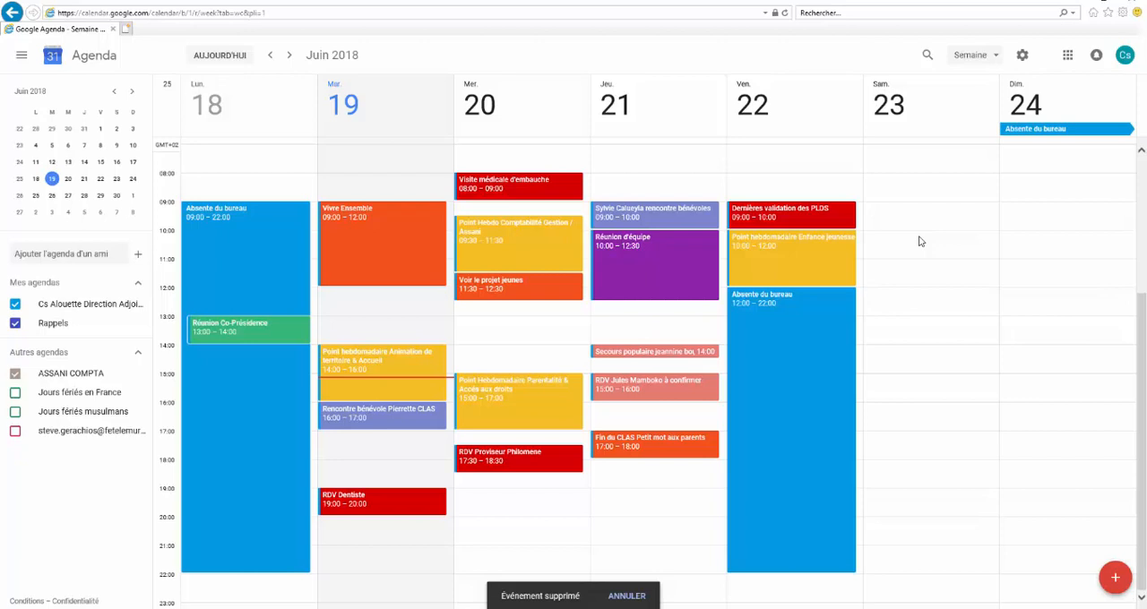
scroll(918, 241, down, 1)
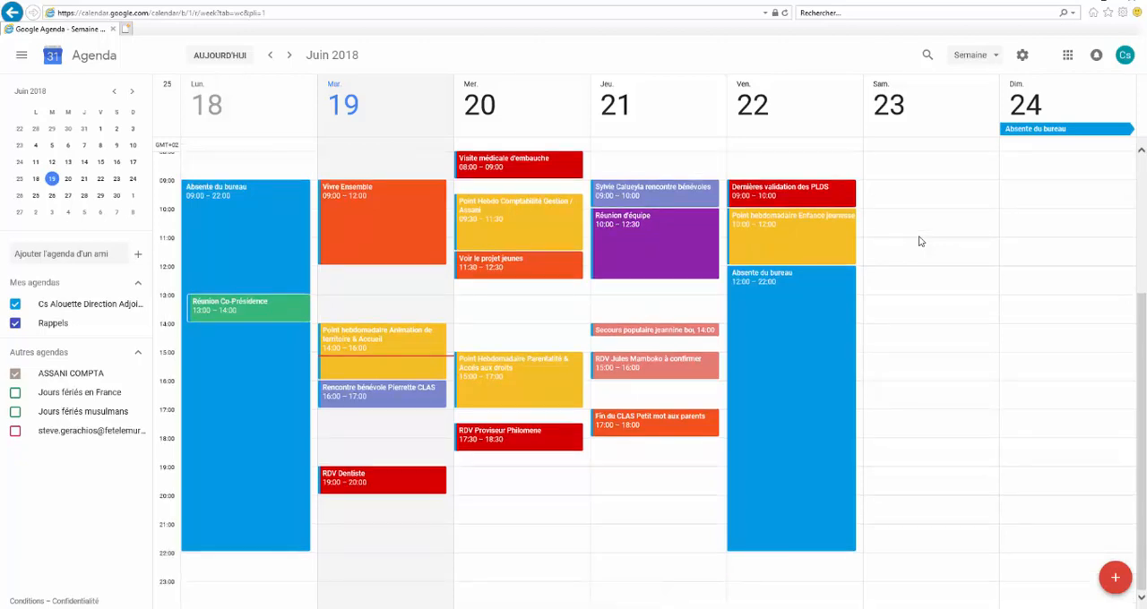